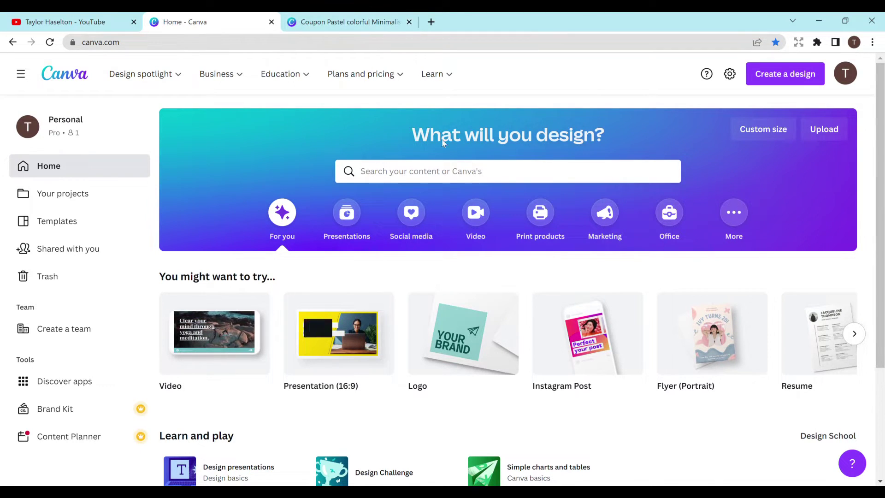
- Search the templates for "coupons" and browse the coupon designs for a suitable layout
click(478, 165)
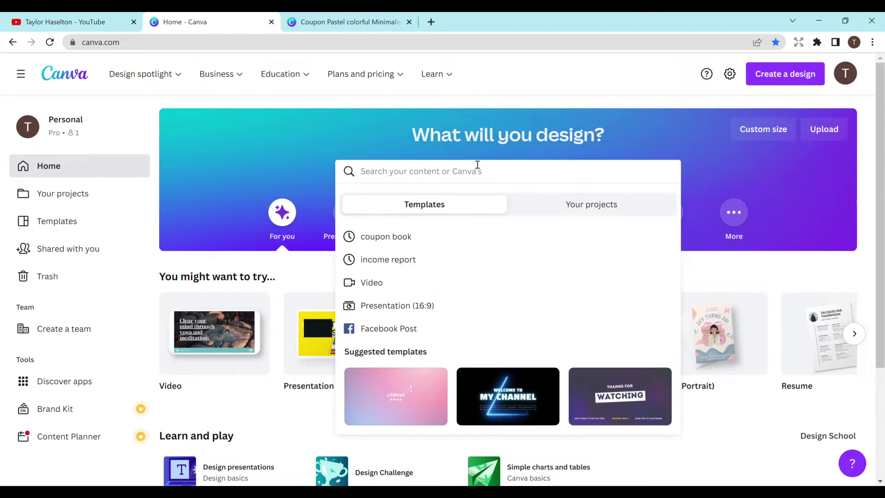
text(coupons)
key(Return)
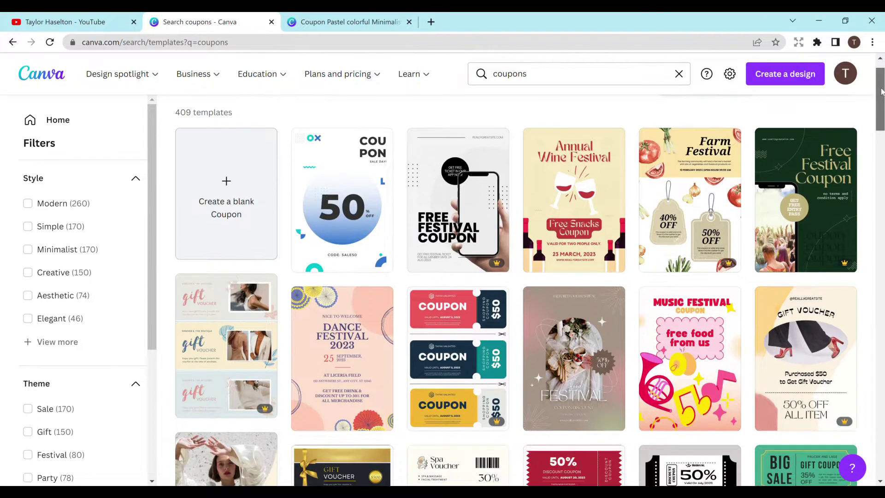
scroll(881, 91, down, 1)
drag(881, 92, 882, 101)
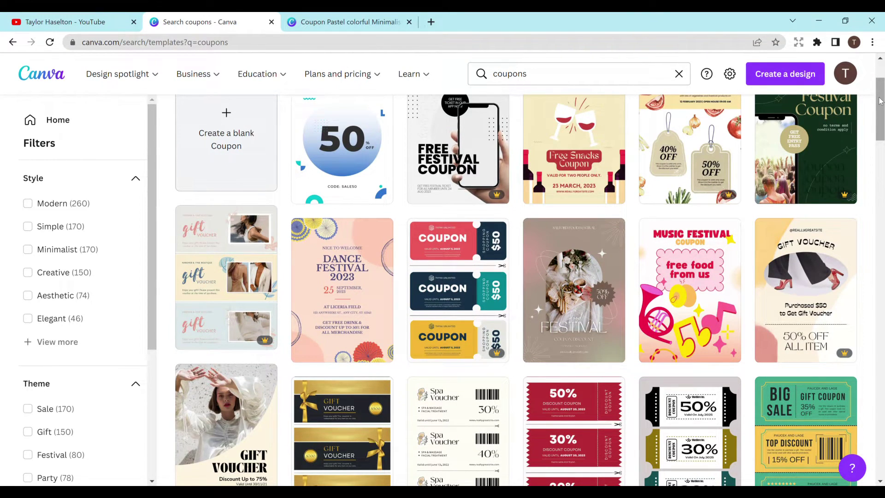
drag(880, 101, 881, 107)
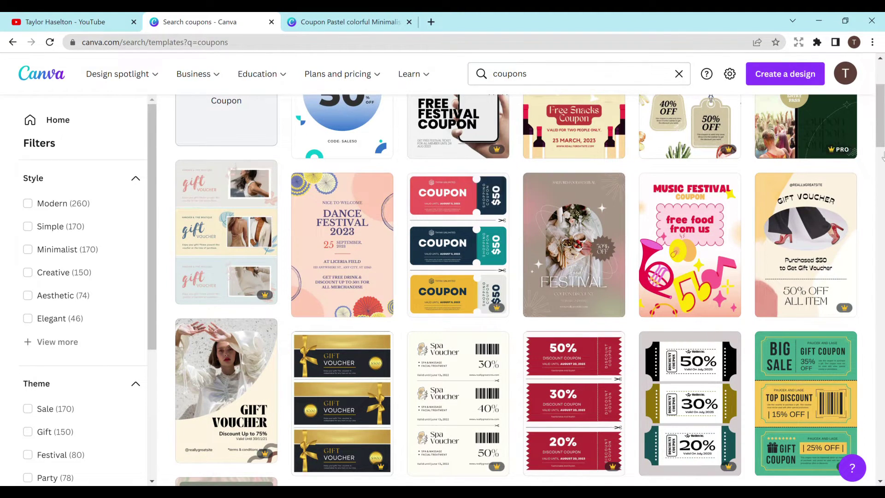
scroll(451, 278, down, 4)
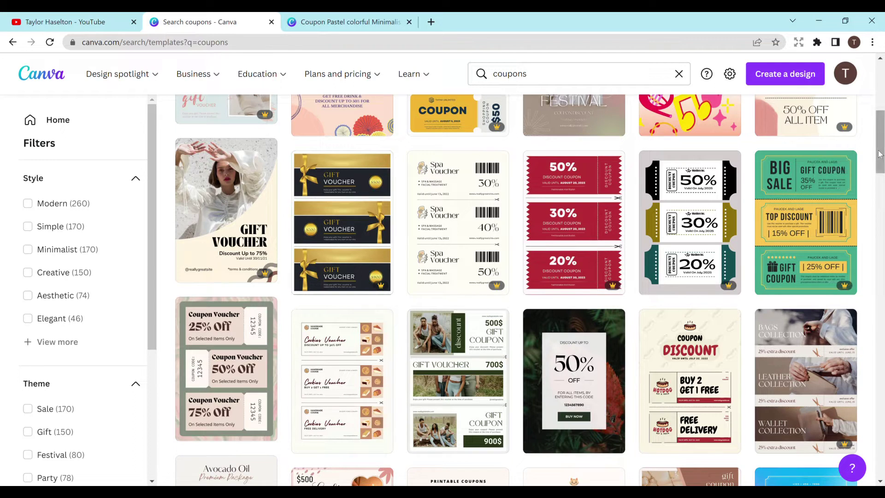
drag(881, 153, 873, 198)
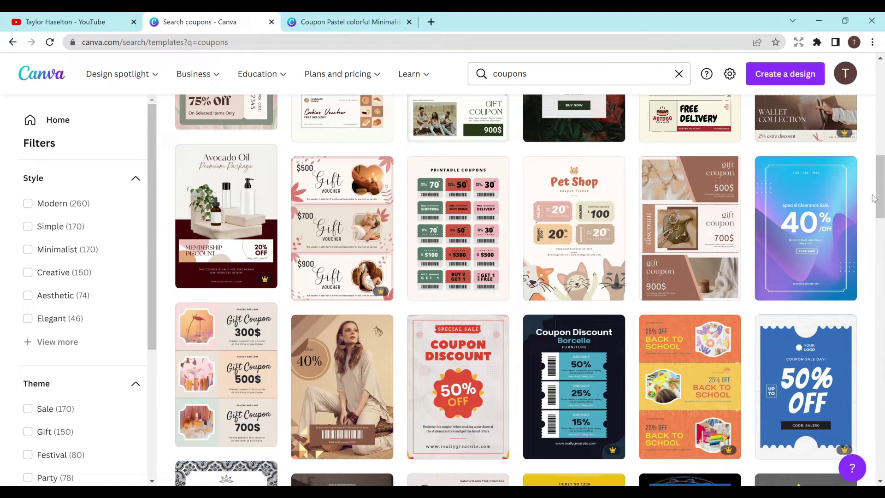
drag(881, 200, 879, 247)
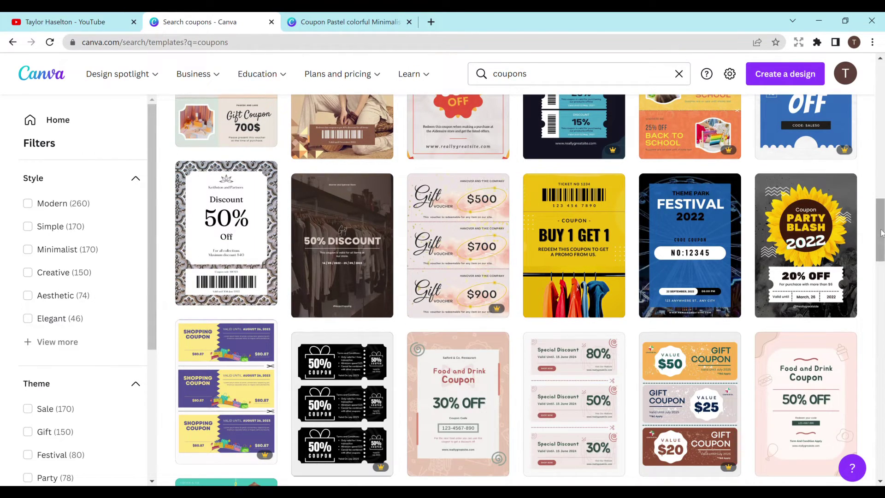
scroll(445, 116, down, 3)
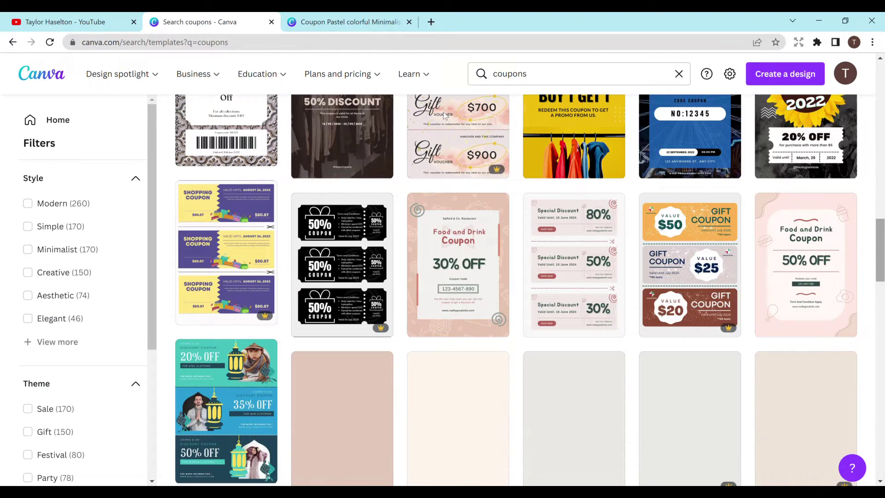
- In the already open coupon design, delete the top coupon's "SHOP NOW" text, its red button shape and the faint drawing behind "80%"
click(361, 22)
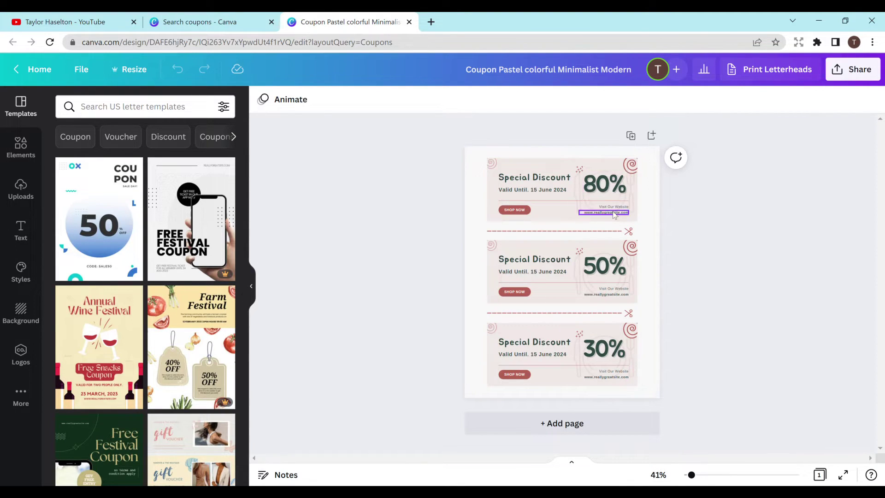
click(523, 211)
key(Delete)
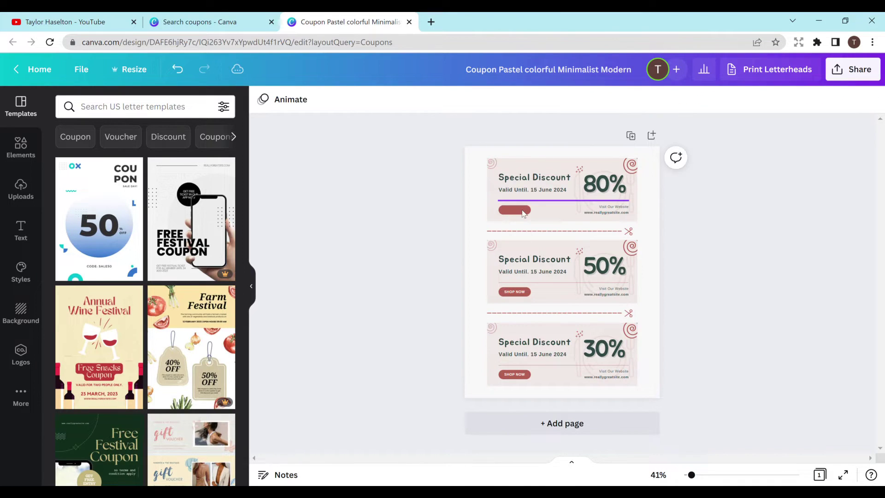
click(535, 211)
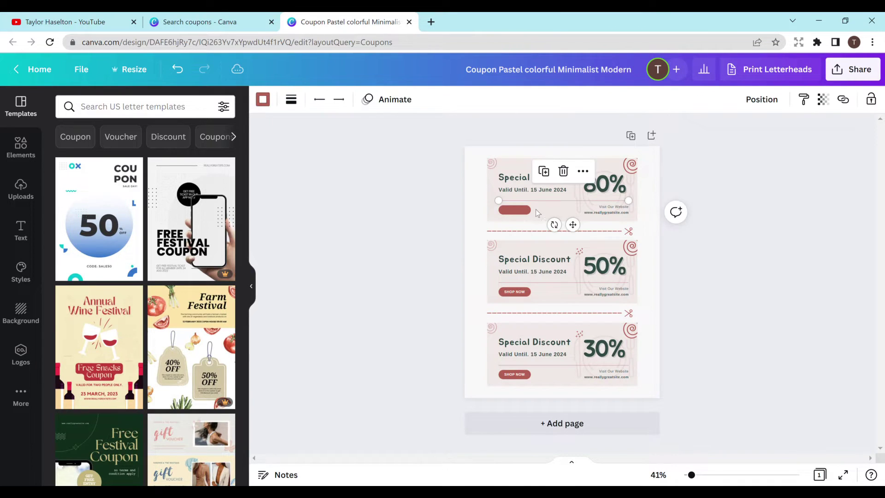
click(508, 213)
key(Delete)
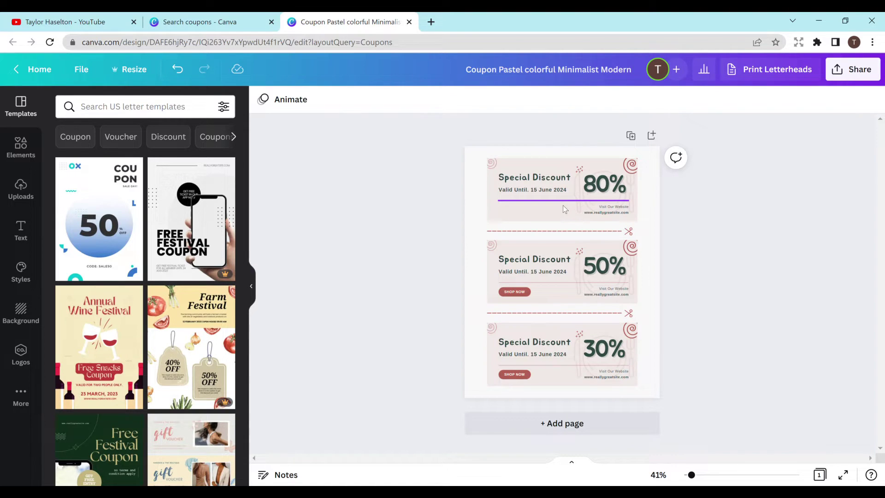
click(580, 180)
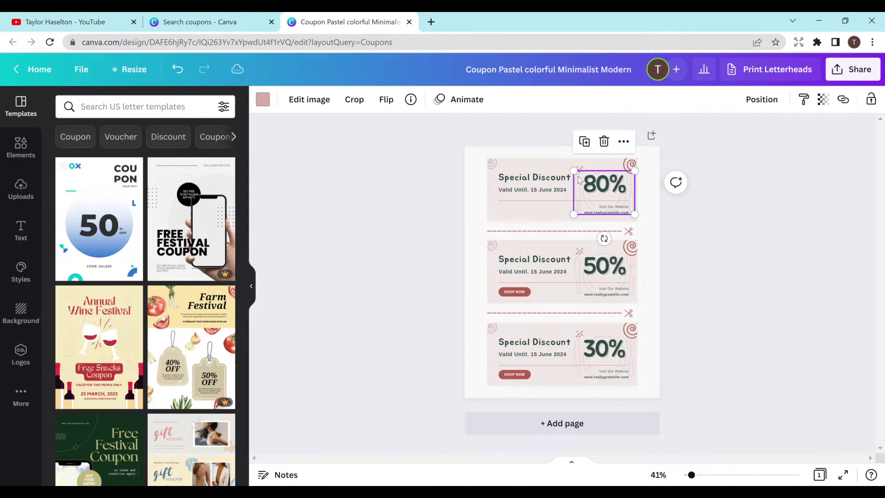
key(Escape)
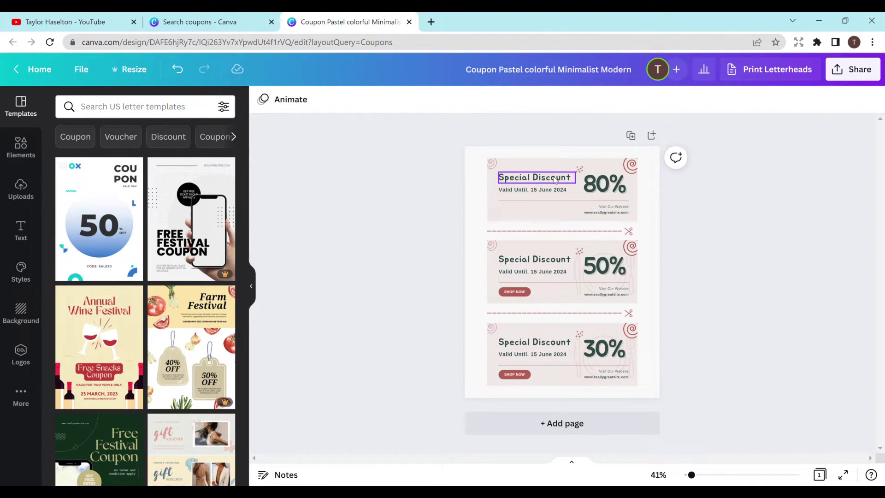
- Move the top coupon's validity line below the divider and delete the website address and its "Visit Our Website" caption
drag(547, 194, 555, 218)
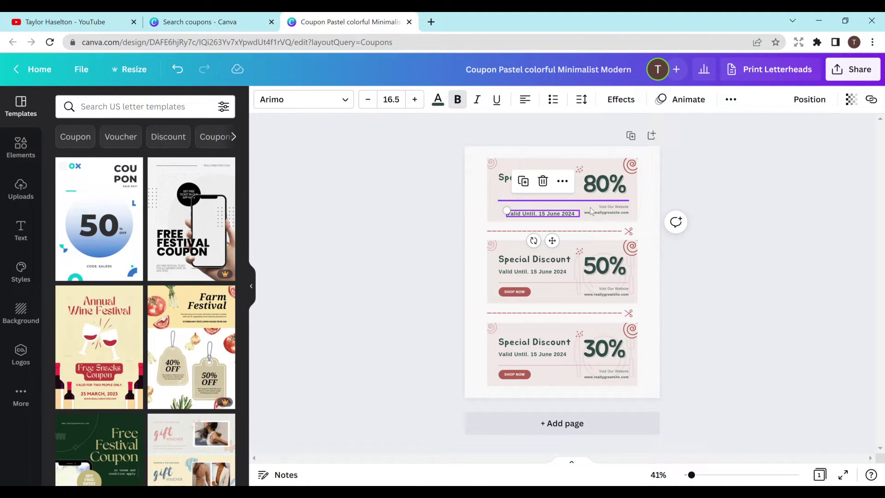
click(598, 213)
key(Delete)
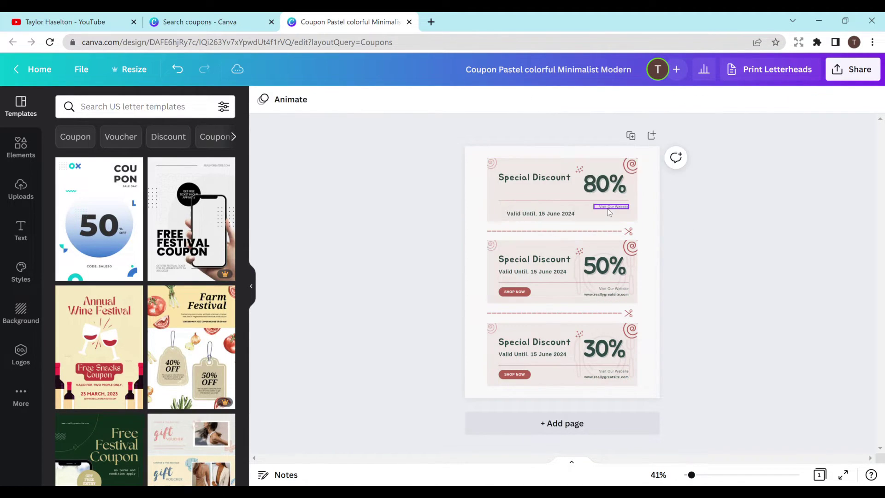
click(608, 209)
key(Delete)
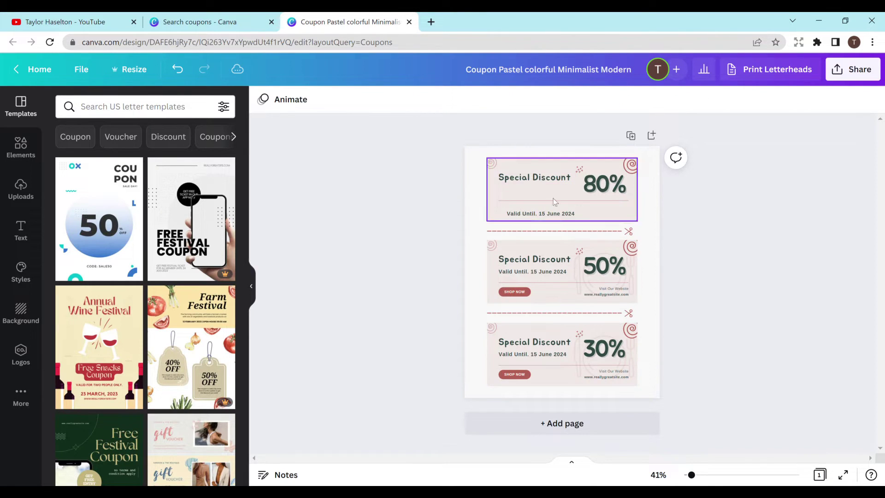
- Change the top coupon's validity text to "Valid Forever" and centre it beneath the divider line
double_click(565, 213)
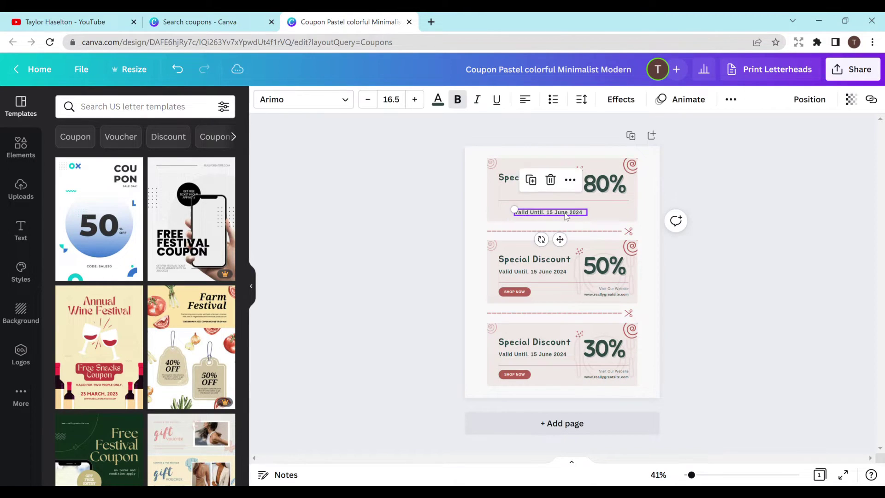
drag(586, 213, 551, 215)
key(BackSpace)
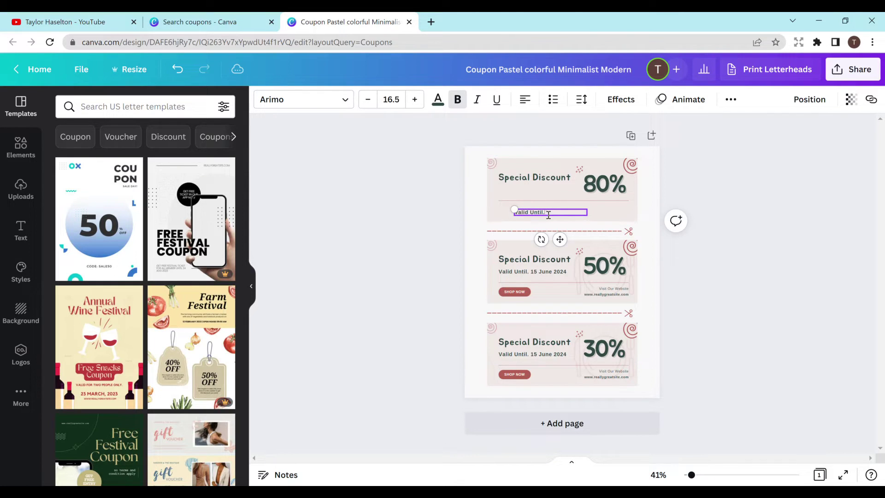
text(Forever)
drag(560, 239, 592, 238)
click(650, 218)
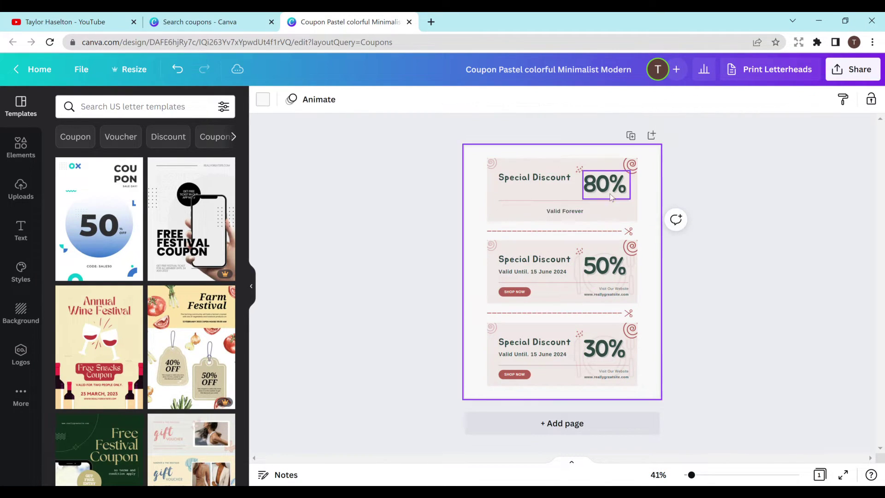
- Delete the "80%" text from the top coupon and lower its "Special Discount" title closer to the divider
click(605, 186)
key(Delete)
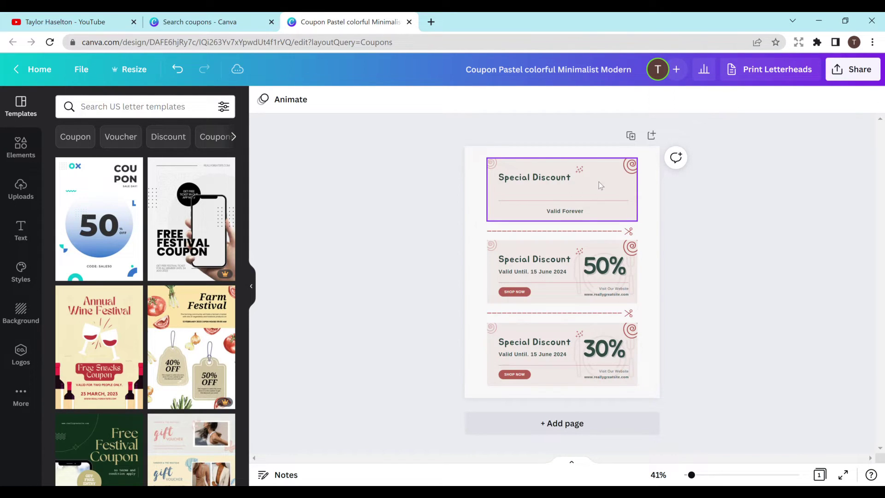
drag(555, 189, 555, 199)
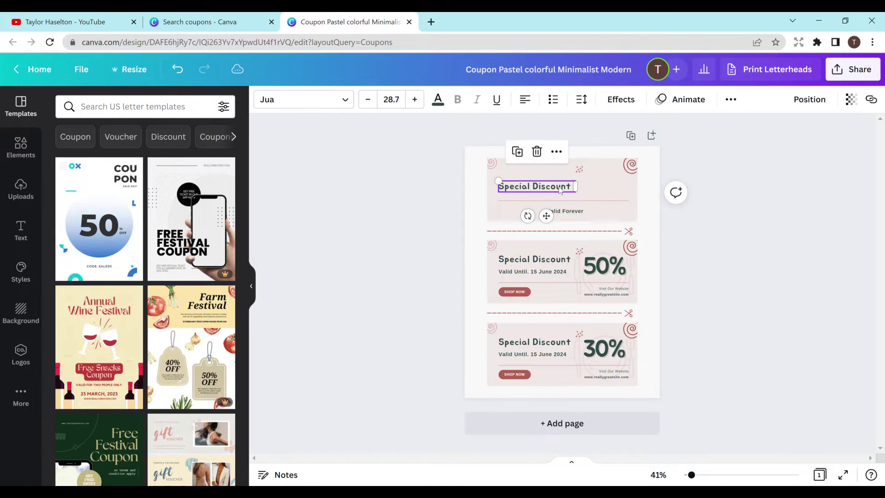
- Replace the top coupon's title with "1 Free Massage" and nudge it slightly upward
click(559, 186)
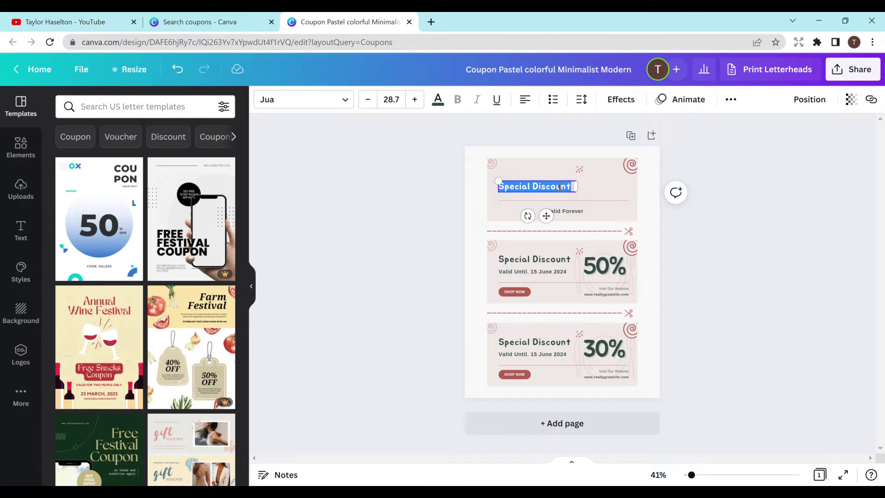
key(BackSpace)
text(Free Massag)
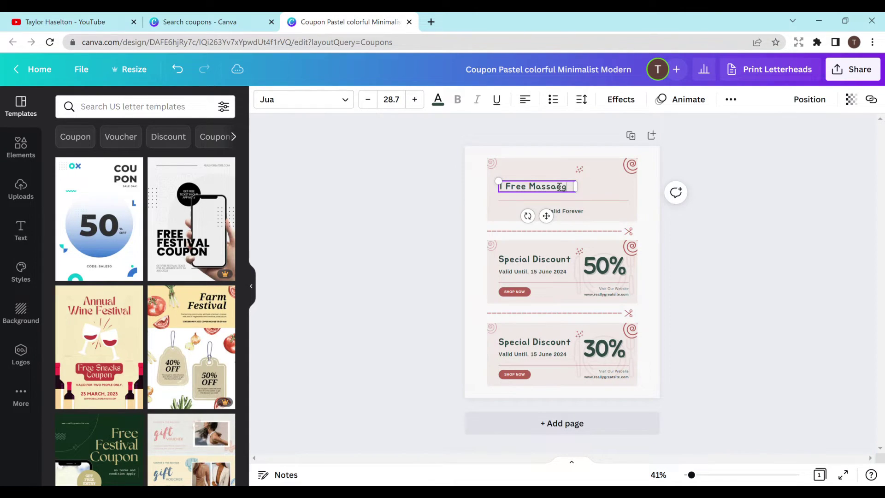
text(e)
click(680, 186)
drag(520, 187, 521, 185)
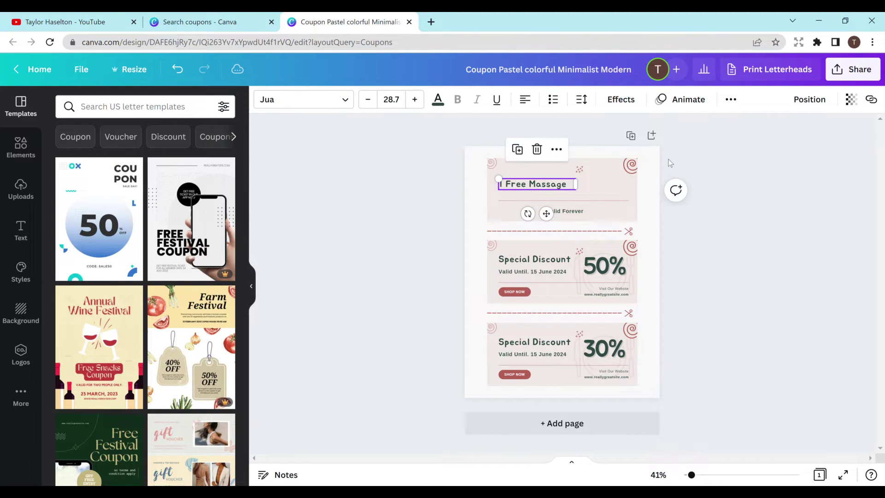
click(697, 168)
- Search the elements for "massage" and insert the line drawing of hands massaging a person's back
click(3, 142)
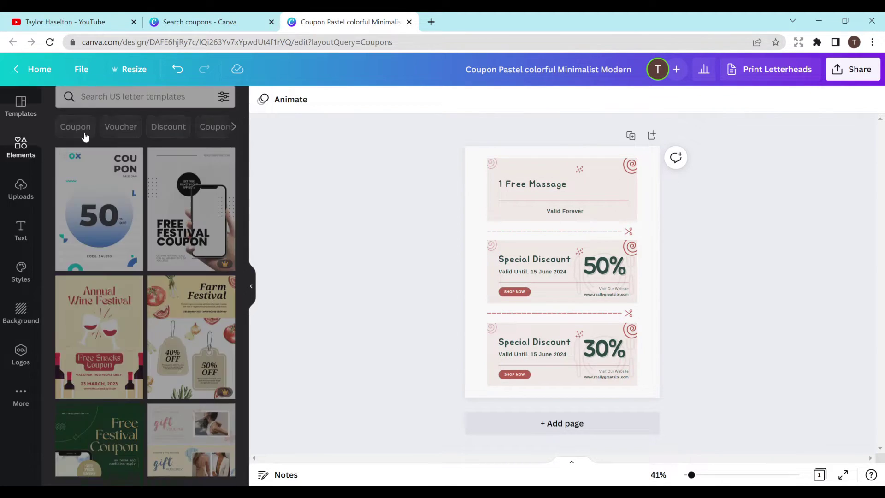
click(140, 111)
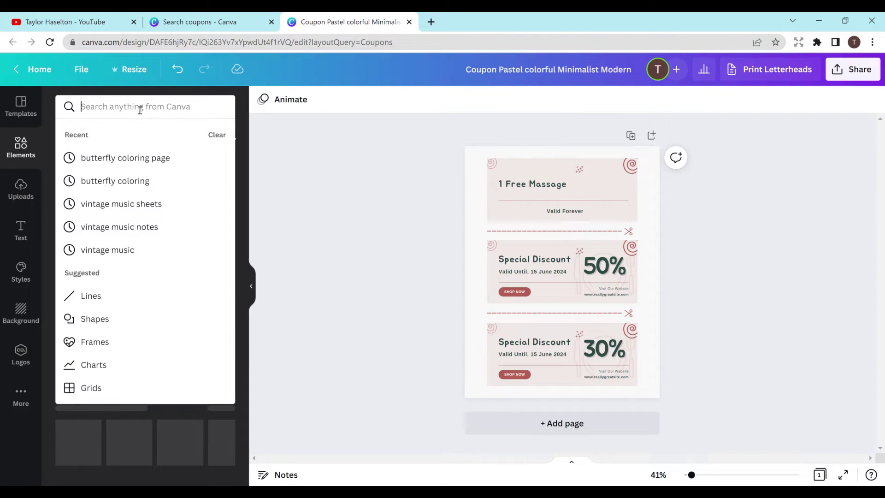
text(mass)
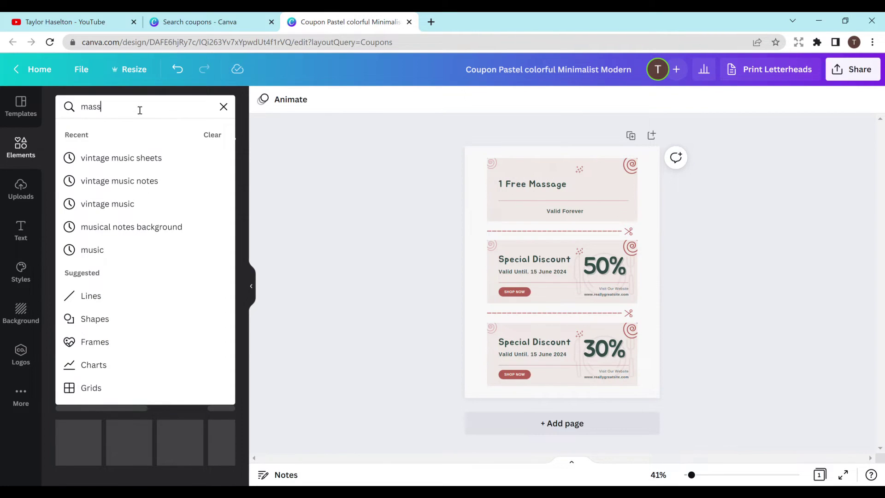
text(age)
key(Return)
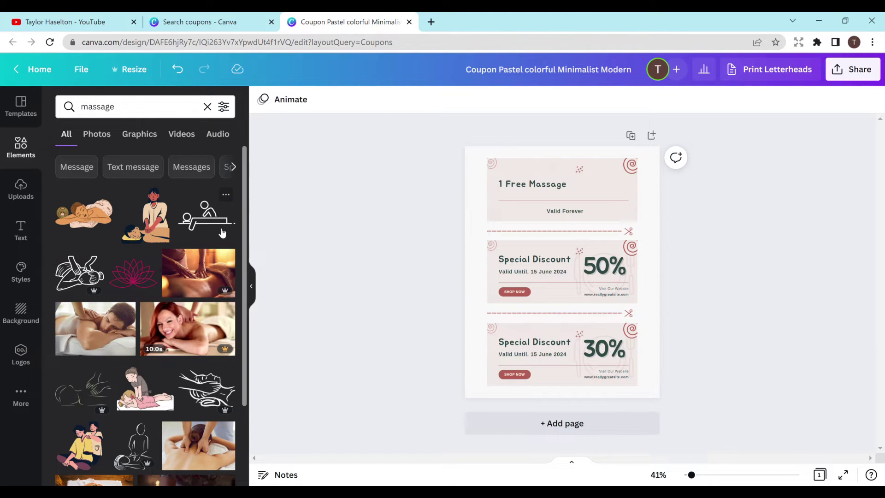
scroll(240, 242, down, 1)
scroll(240, 242, down, 4)
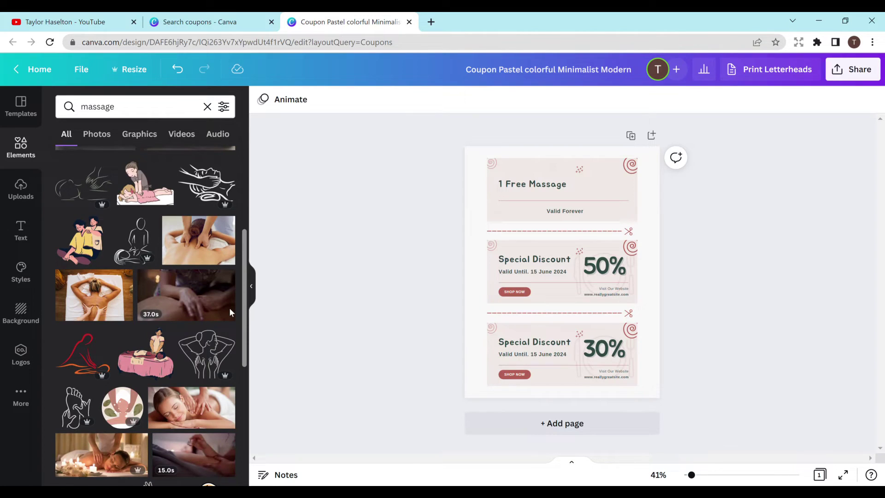
scroll(229, 313, down, 2)
scroll(229, 346, down, 1)
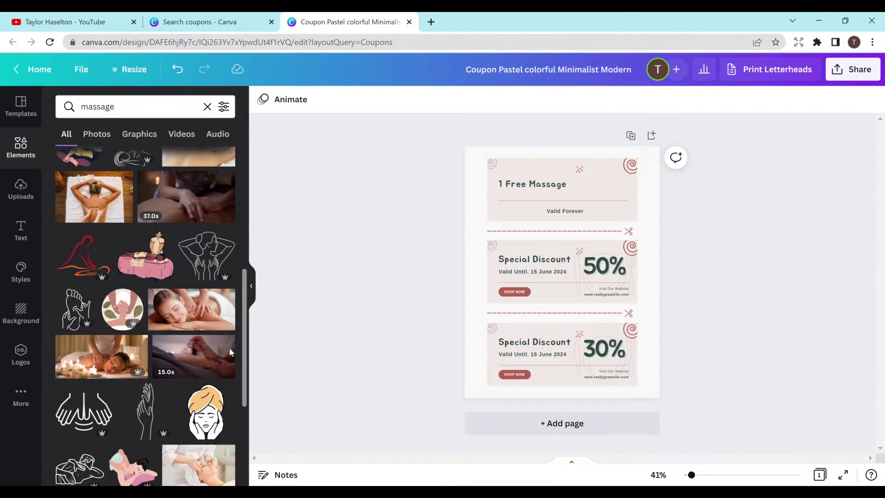
click(206, 261)
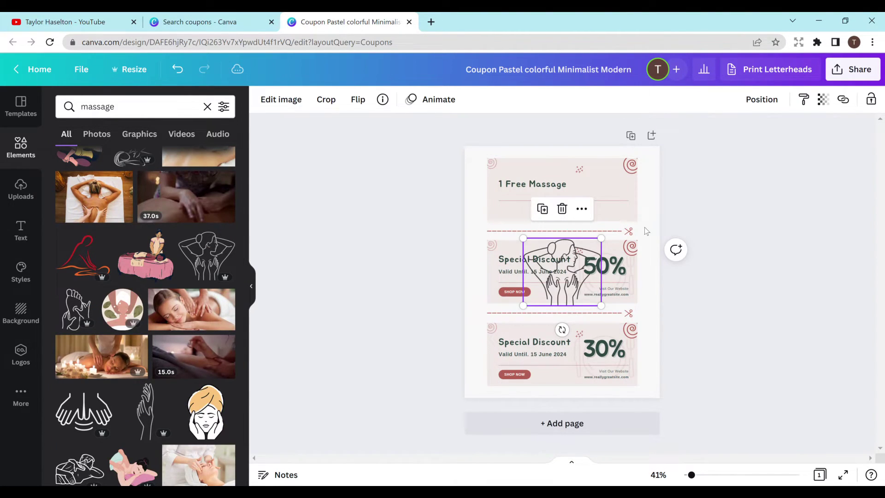
- Shrink the massage drawing, place it beside the title on the top coupon's right side, and nudge the title slightly right
drag(601, 306, 611, 162)
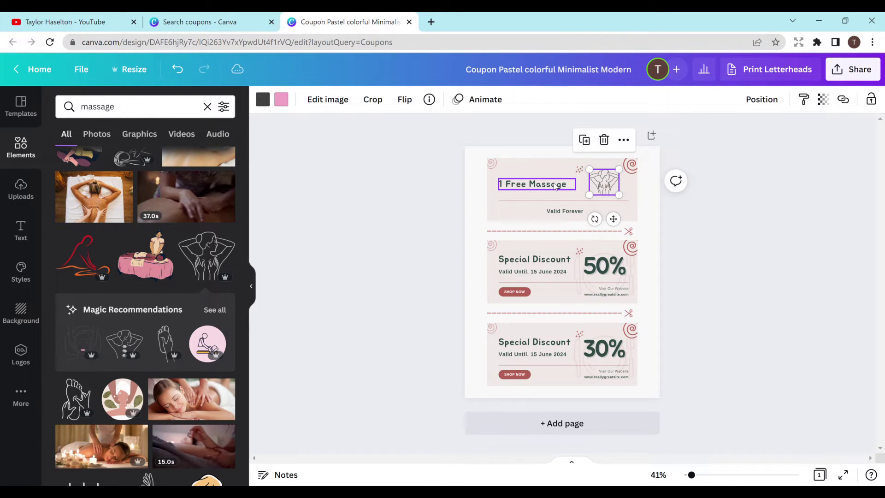
drag(557, 186, 557, 180)
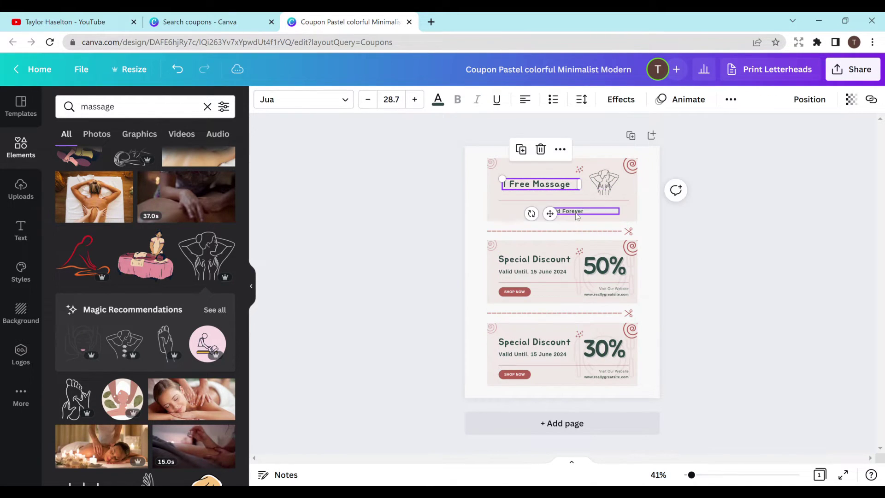
click(656, 201)
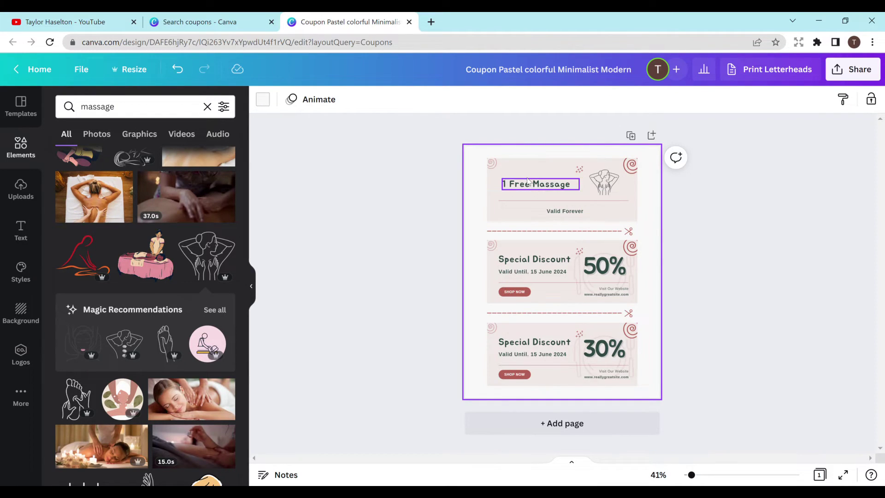
- Group all elements of the "1 Free Massage" coupon and delete the entire 50% coupon below it
drag(471, 163, 649, 219)
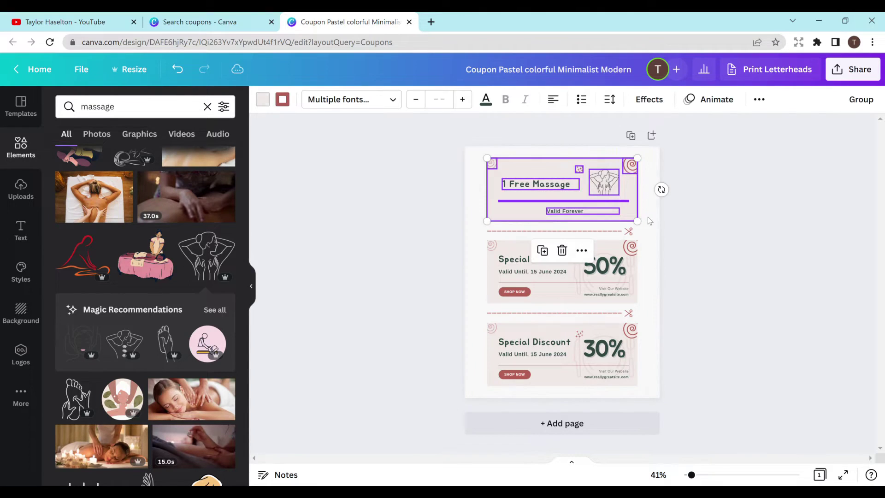
key(ctrl+g)
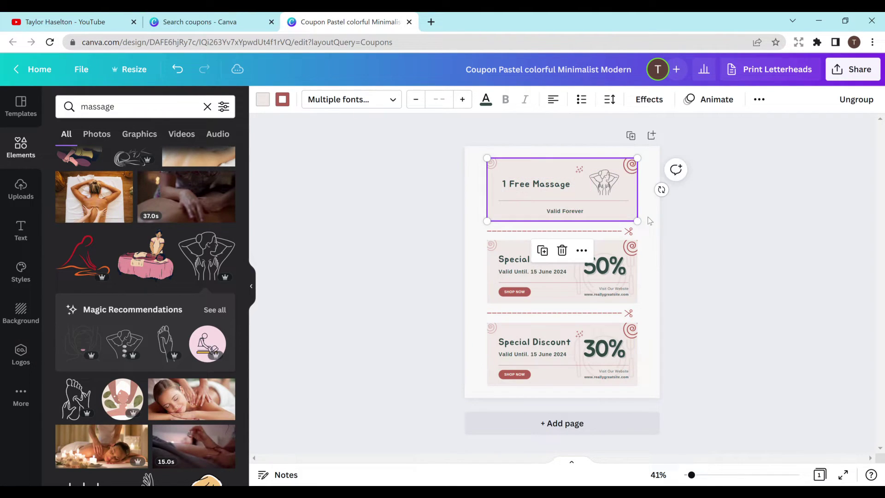
drag(474, 248, 654, 298)
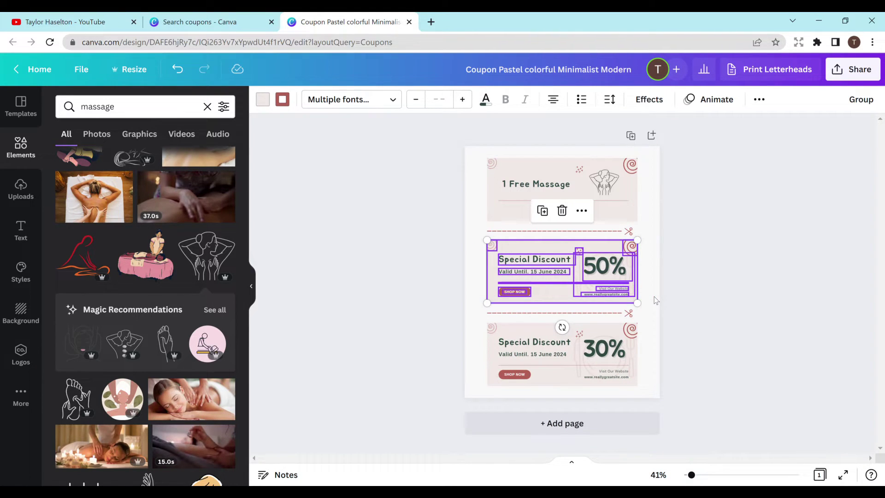
key(Delete)
- Duplicate the grouped massage coupon and place the copy in the empty middle slot between the cutting lines
click(589, 190)
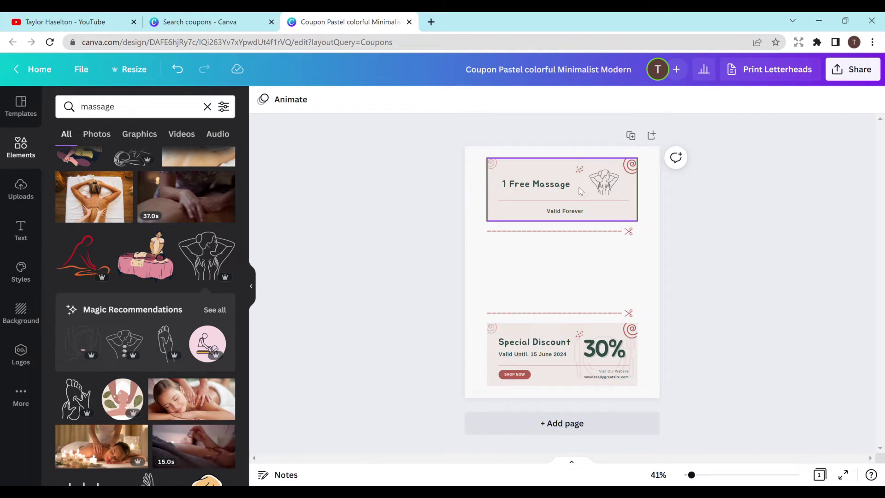
click(581, 192)
key(ctrl+d)
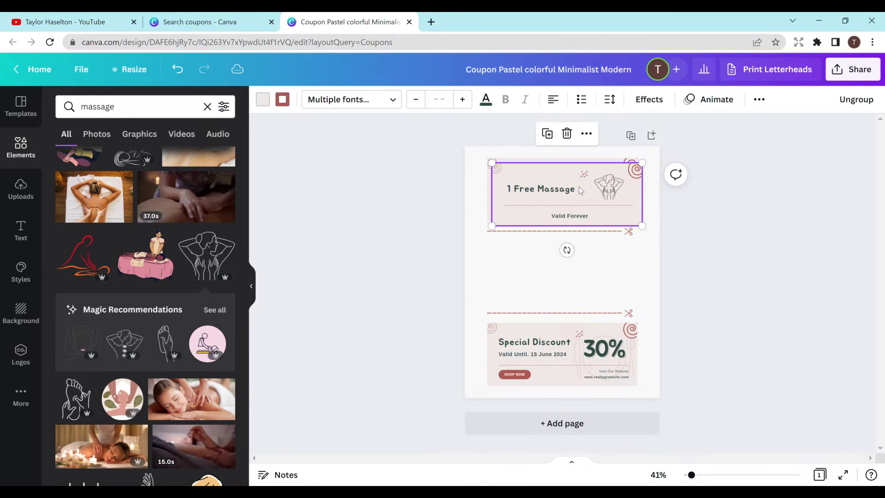
drag(579, 187, 575, 263)
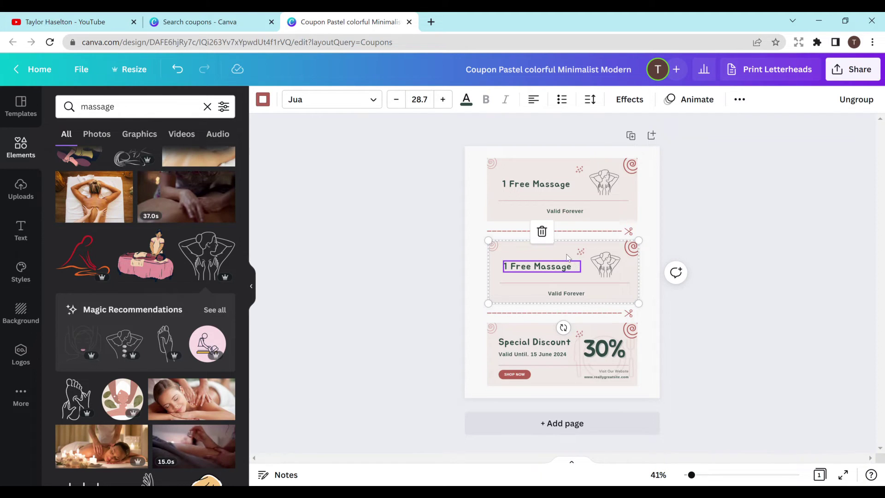
- Ungroup the middle coupon into its separate elements
click(565, 251)
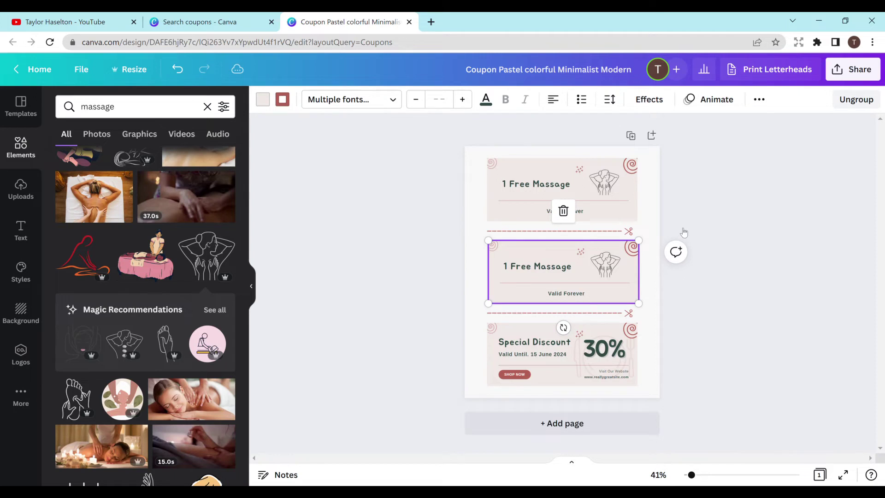
key(ctrl+shift+g)
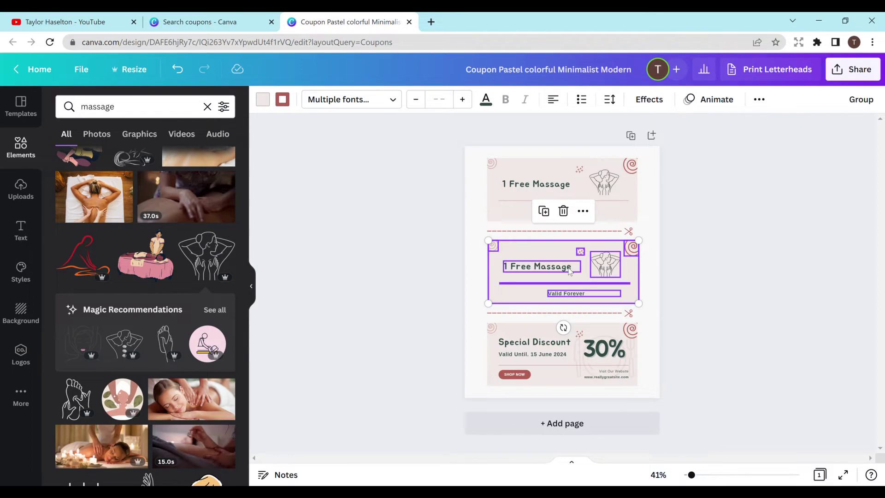
click(646, 273)
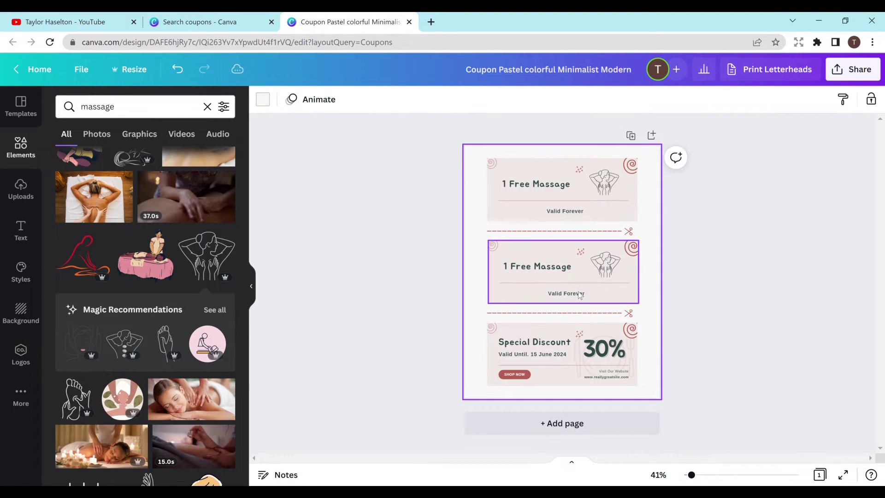
- Change the middle coupon's title to "1 Free Ice Cream Trip", widen its text box to fit one line, and shift it slightly left
click(569, 268)
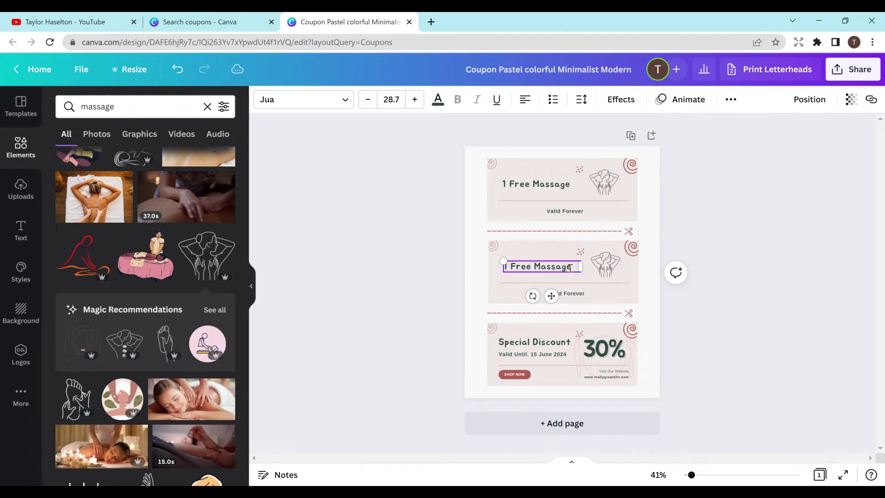
key(BackSpace)
key(BackSpace)
key(BackSpace)
key(BackSpace)
key(BackSpace)
key(BackSpace)
key(BackSpace)
key(BackSpace)
text(Ice Cream Trip)
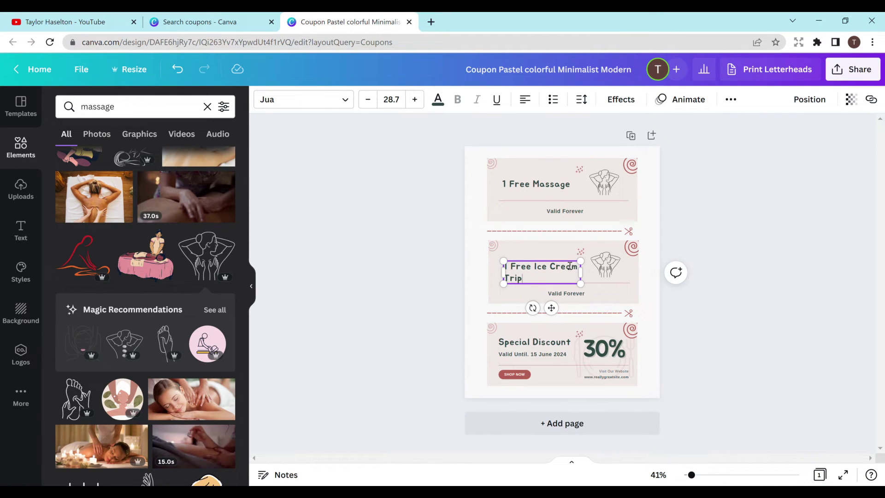
drag(580, 273, 604, 270)
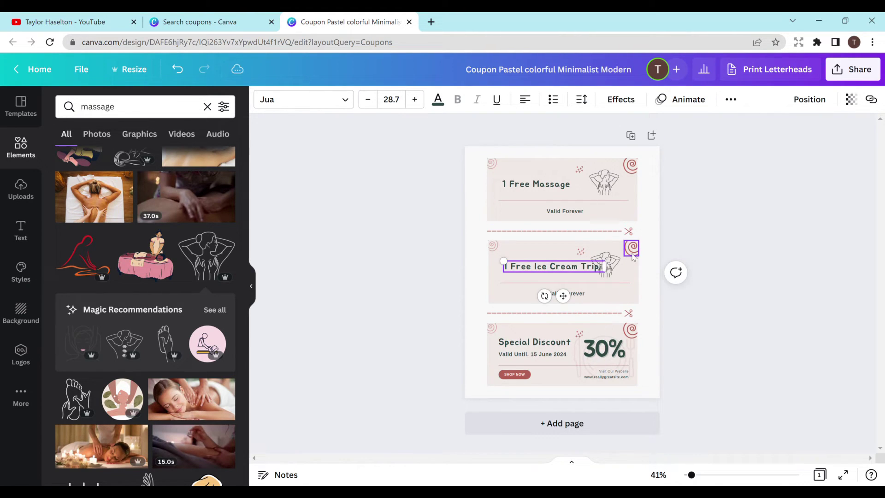
drag(561, 297, 554, 296)
- Replace the middle coupon's massage drawing with the outlined soft-serve cone from an "ice cream" elements search, shrunk and placed beside the title
click(616, 266)
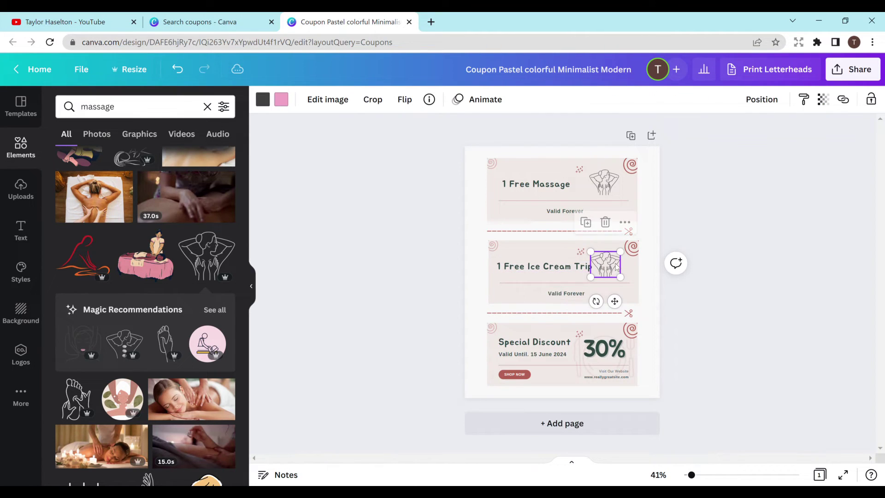
key(Delete)
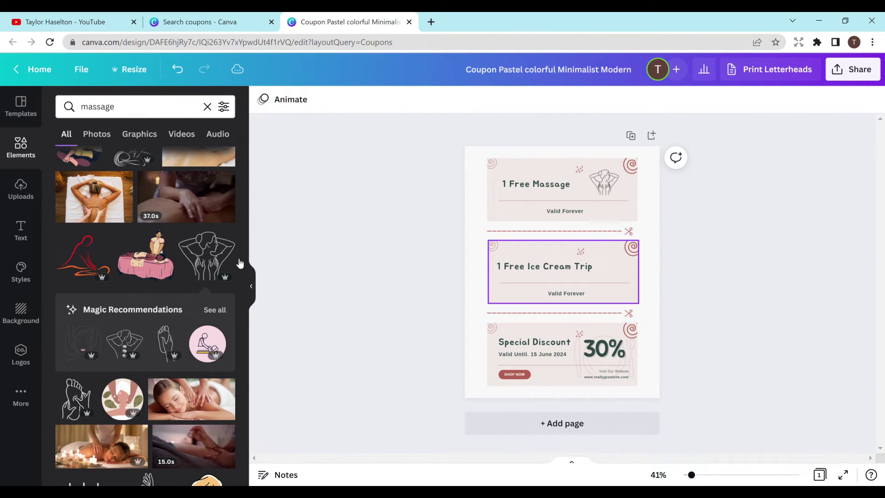
double_click(117, 114)
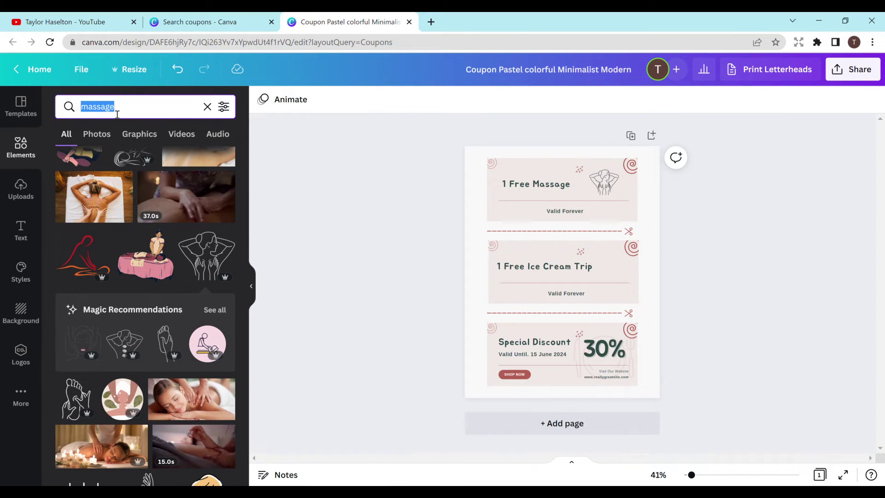
text(ice cream)
key(Return)
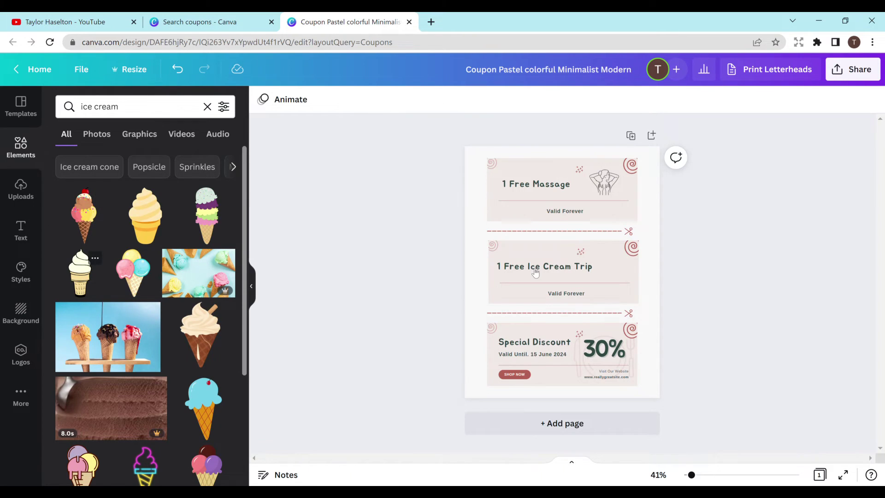
click(84, 276)
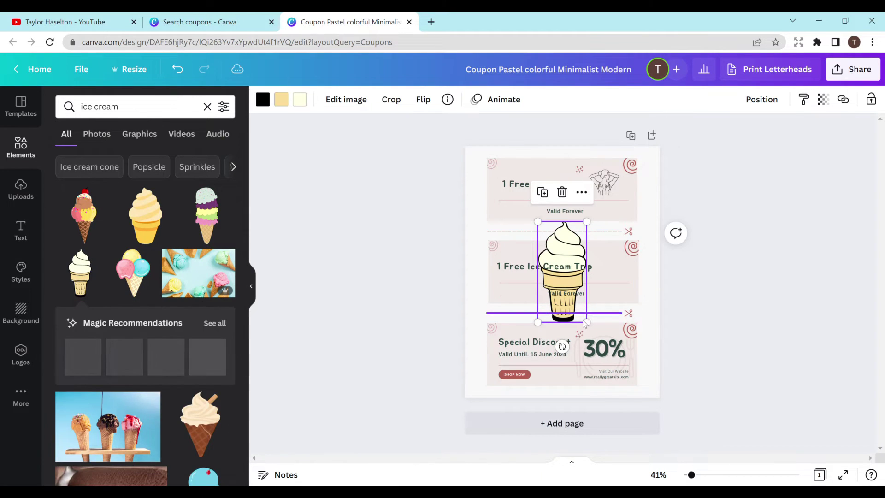
drag(586, 323, 555, 232)
drag(564, 269, 615, 295)
- Delete the small dot cluster and both corner swirls from the middle coupon
click(580, 252)
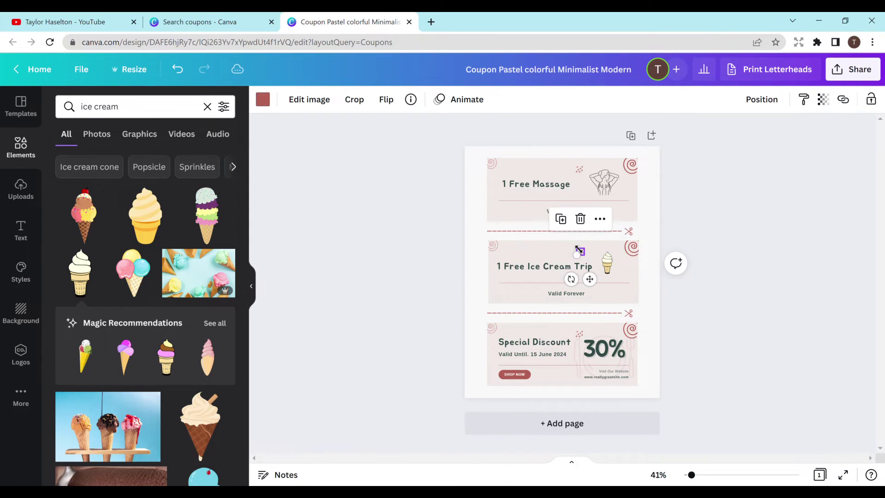
key(Delete)
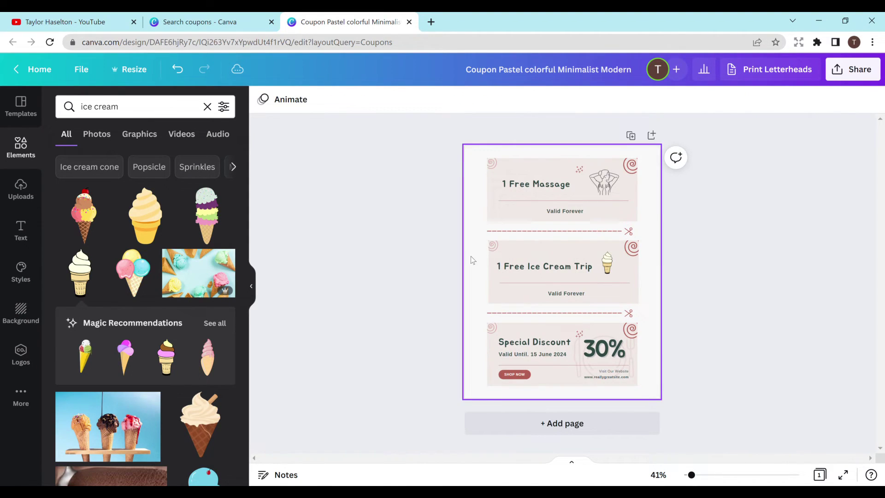
click(494, 246)
key(Delete)
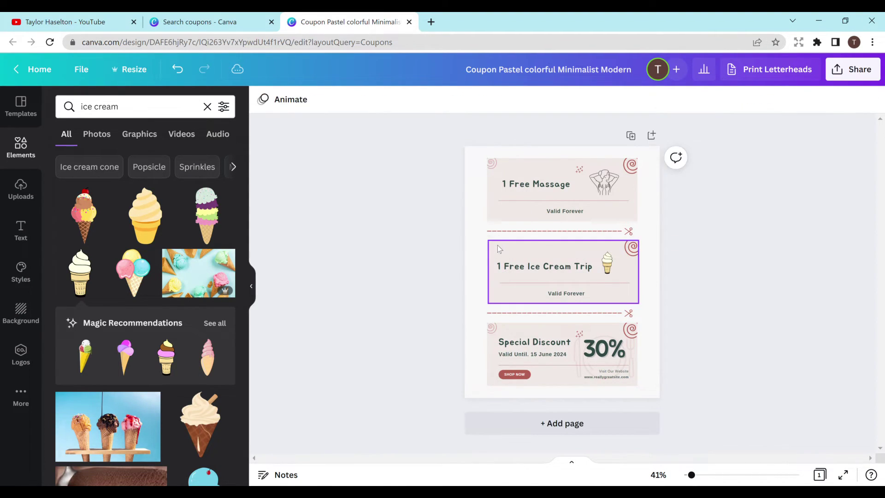
click(630, 252)
key(Delete)
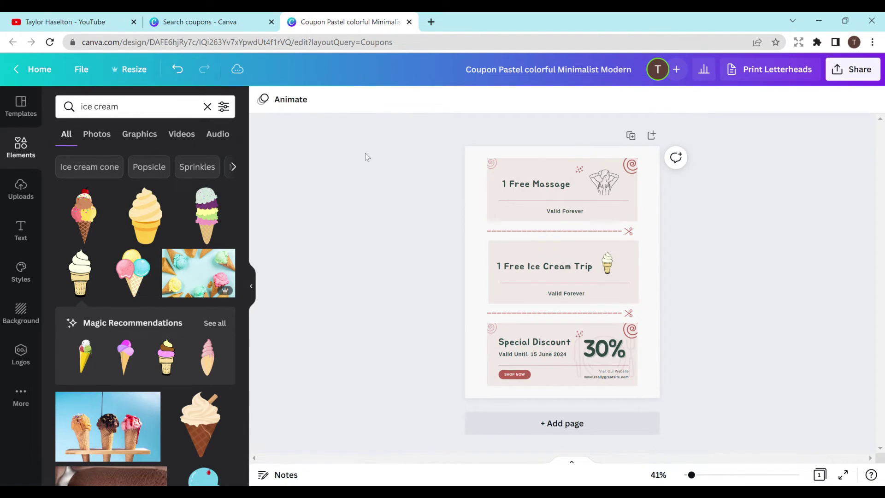
- Search the elements for "sprinkles", insert the colored sprinkles graphic, and cover the middle coupon with two copies side by side
click(207, 107)
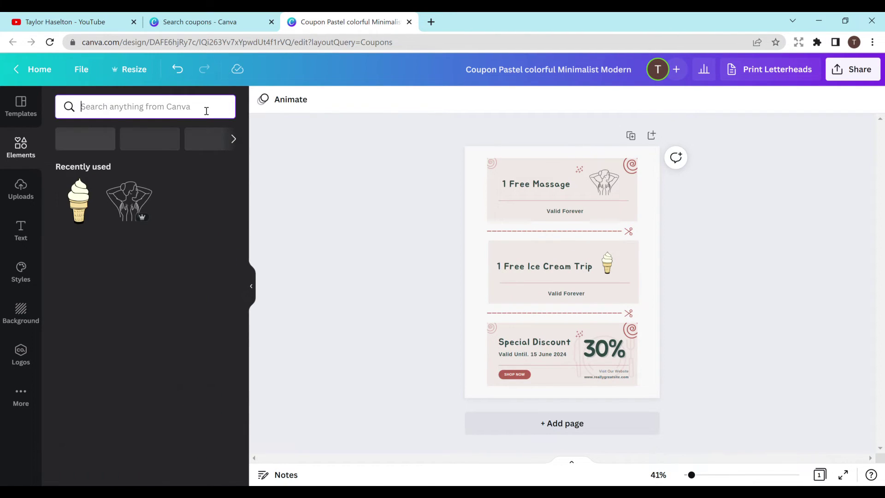
text(sprinkes)
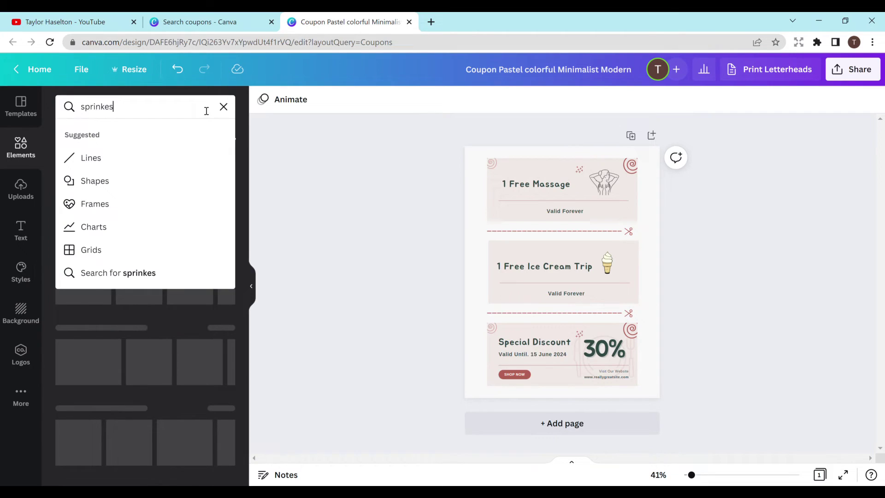
key(BackSpace)
text(les)
key(Return)
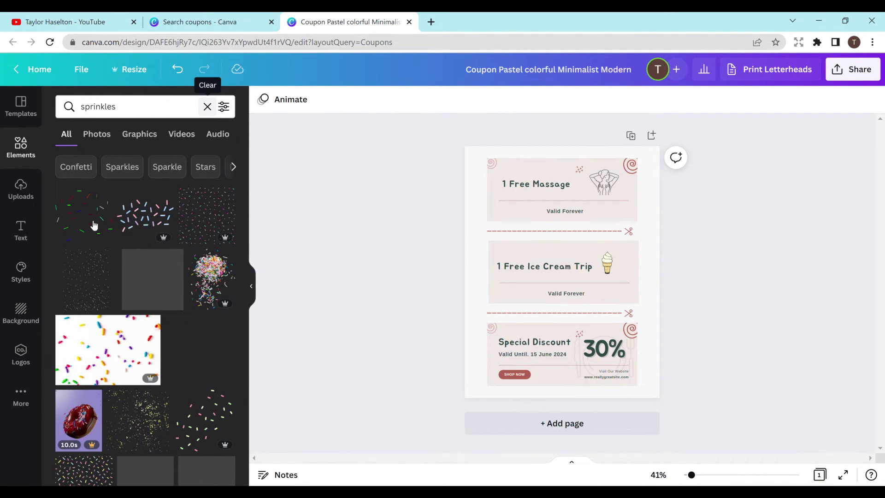
click(82, 220)
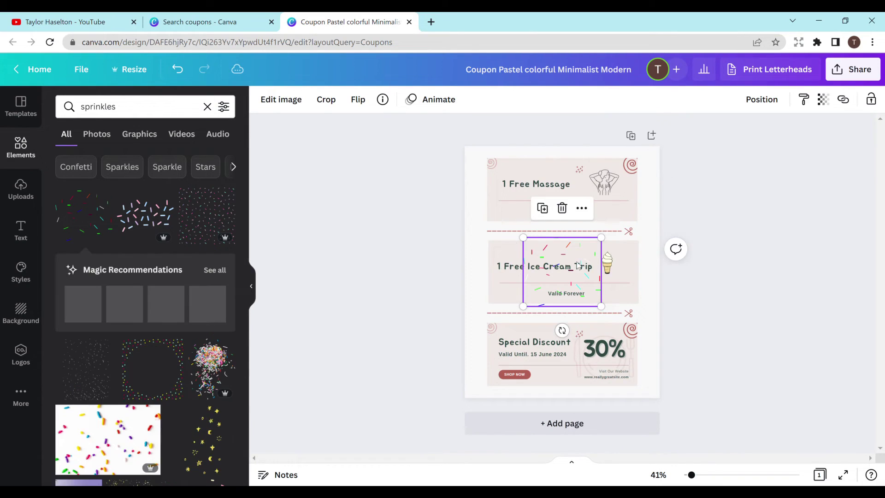
mouse_move(583, 280)
mouse_down()
mouse_move(545, 278)
mouse_move(559, 300)
mouse_move(529, 286)
mouse_move(596, 279)
mouse_up()
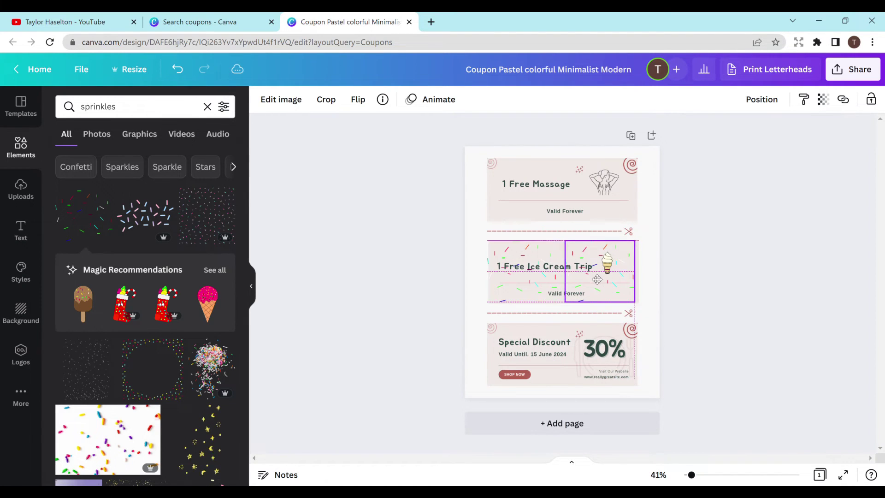
- Send the right-hand sprinkles copy one layer backward, and move the left-hand copy backward and forward again by one layer
click(760, 101)
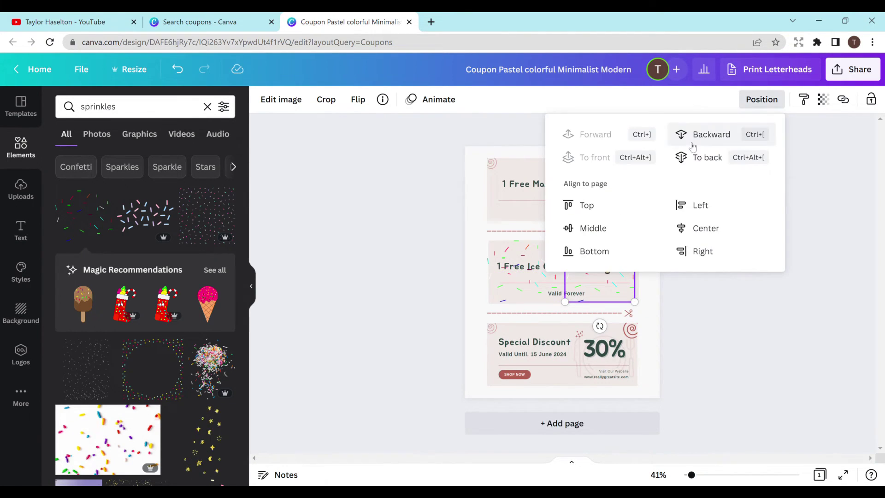
click(713, 136)
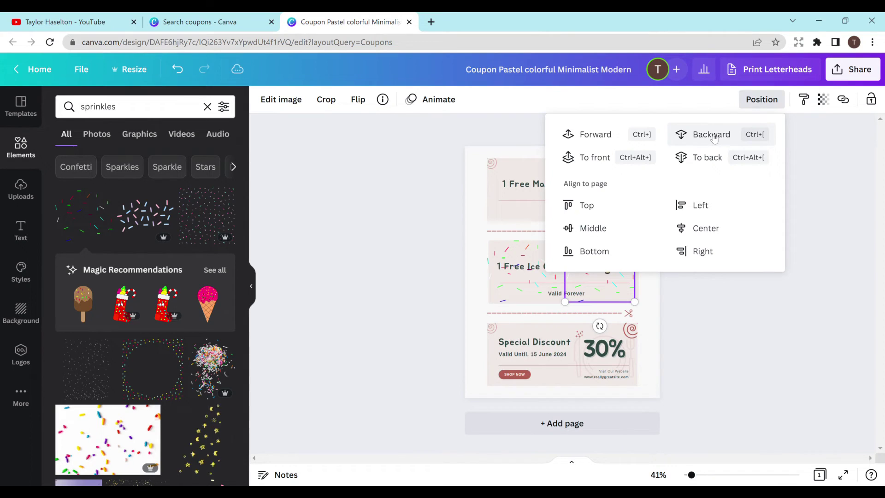
click(532, 287)
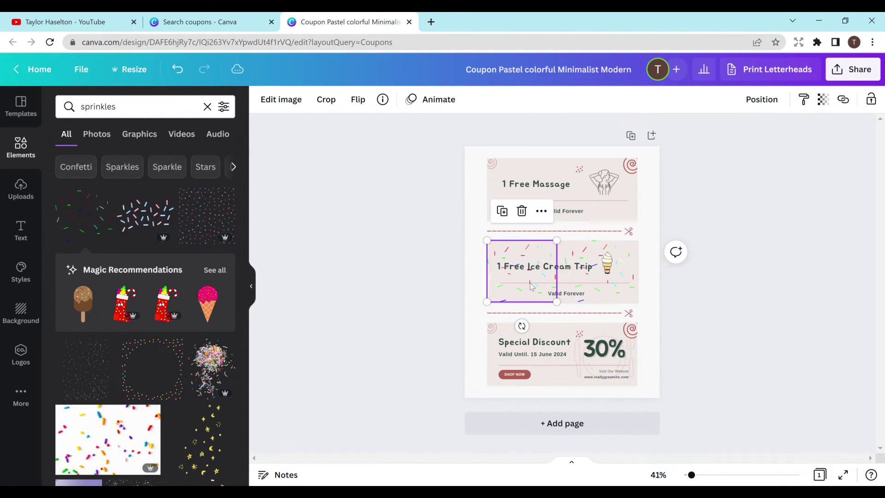
click(756, 100)
click(733, 136)
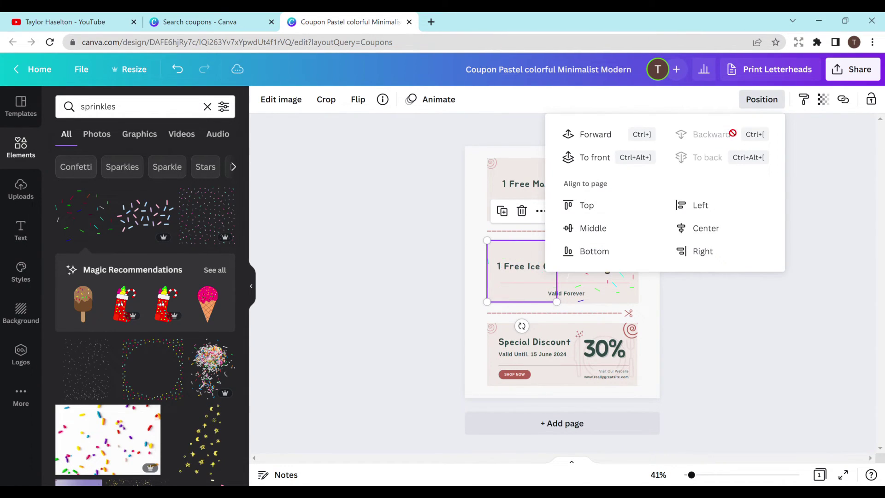
click(624, 137)
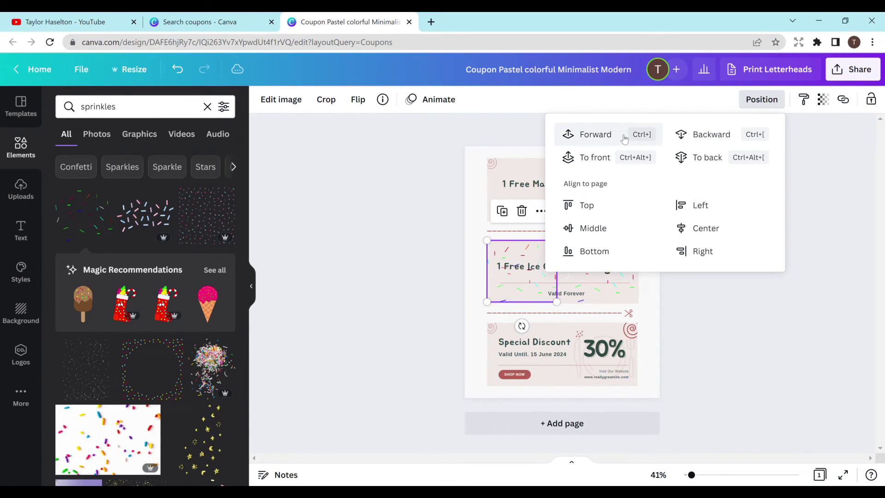
click(600, 293)
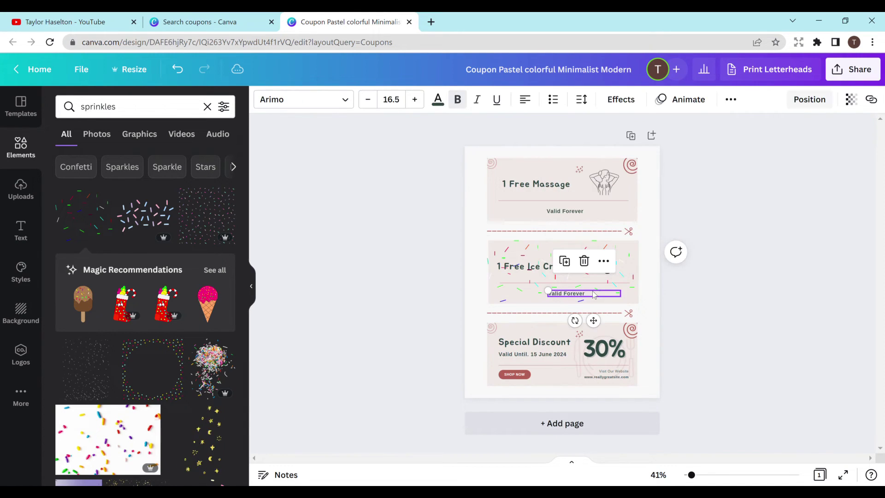
click(631, 275)
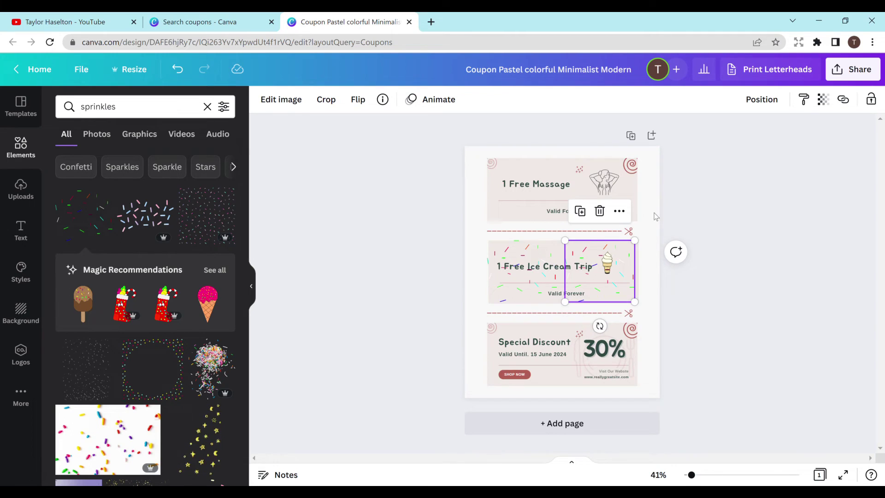
- Add a second, blank page to the coupon design
click(649, 262)
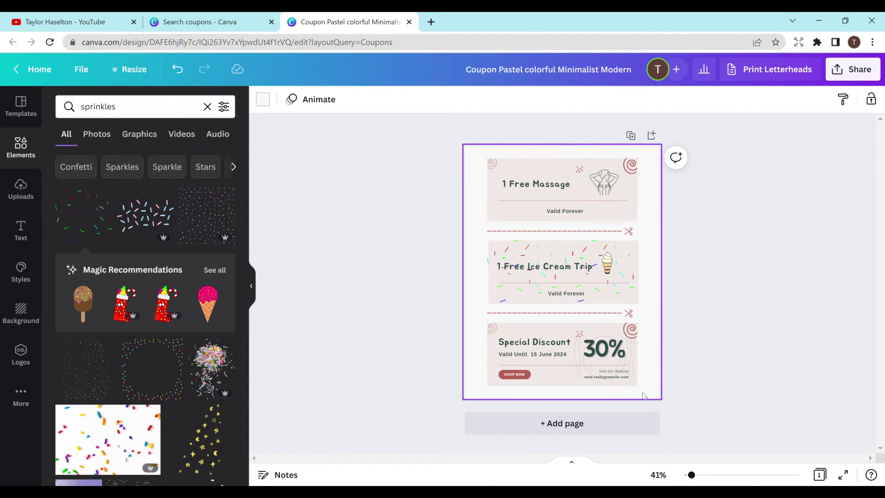
click(591, 435)
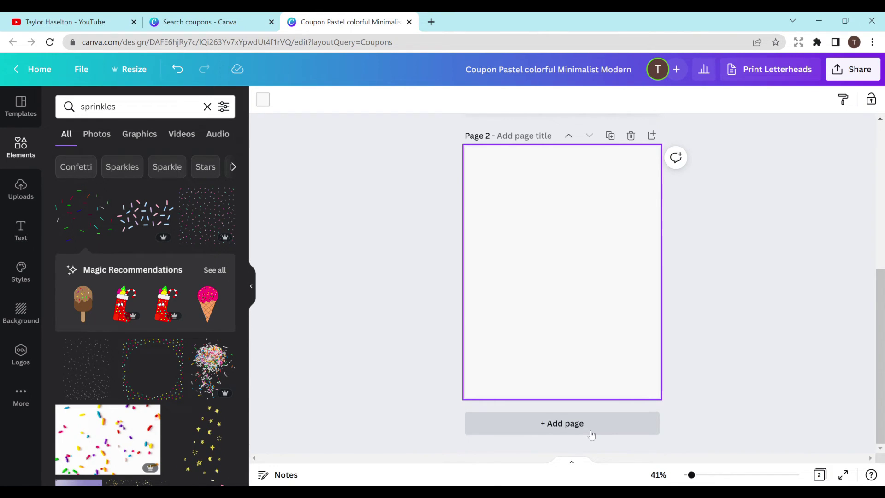
- Search the elements for "rectangle" and insert the solid square-cornered shape on page 2
click(20, 145)
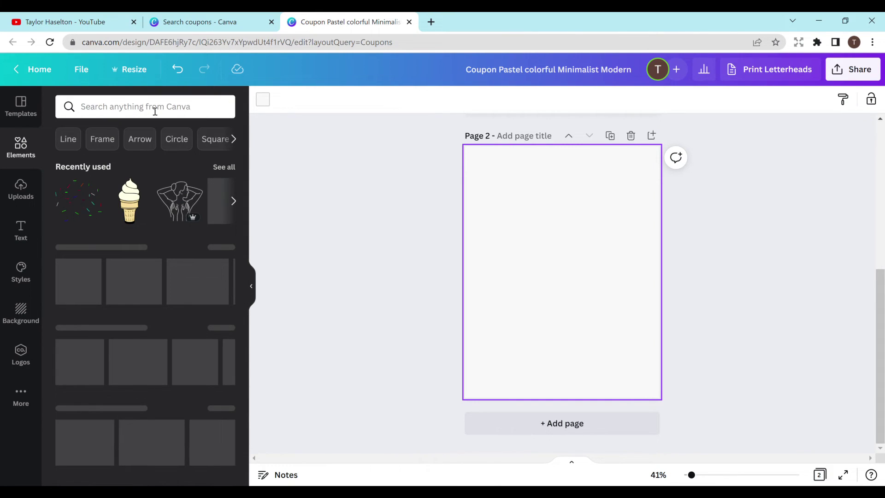
click(155, 106)
text(rectangle)
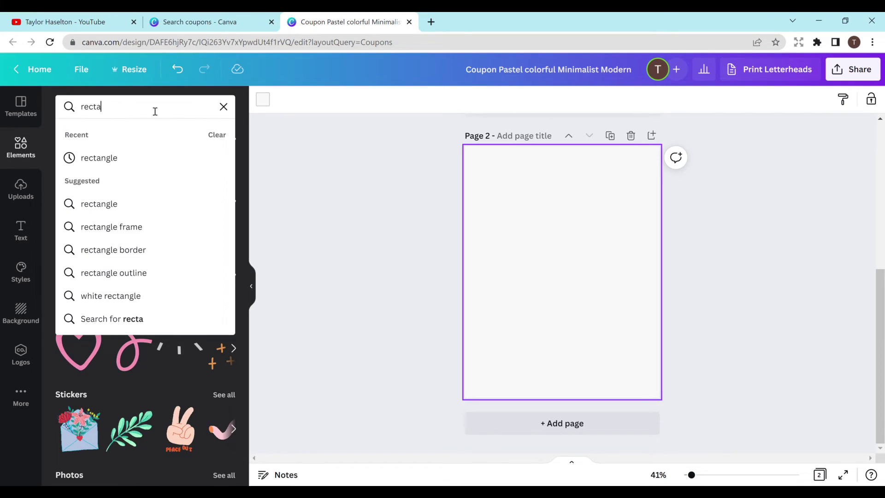
key(Return)
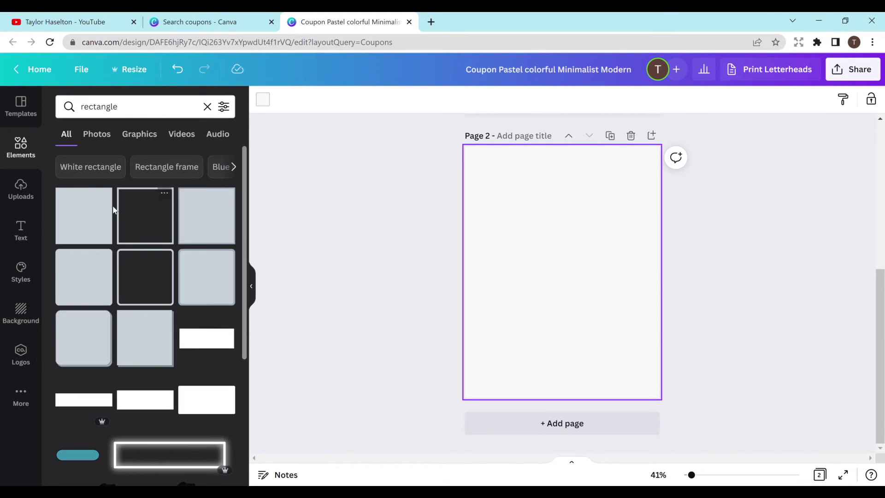
click(92, 232)
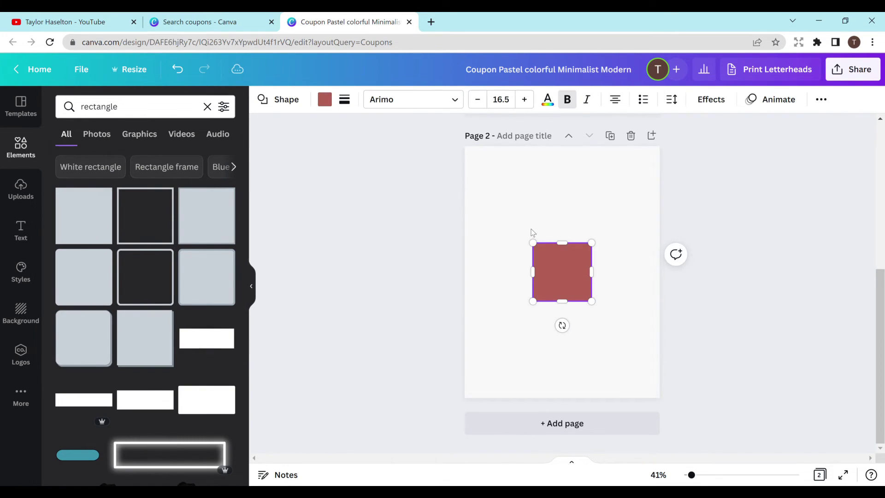
- Reshape the square into a wide coupon rectangle about 6.5 wide and place it near the upper edge of page 2
drag(565, 250, 565, 279)
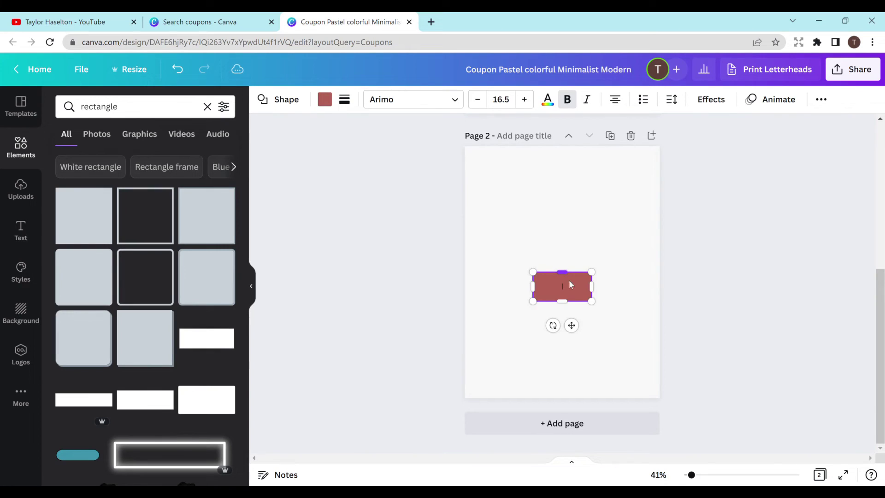
drag(572, 325, 520, 217)
drag(543, 180, 632, 183)
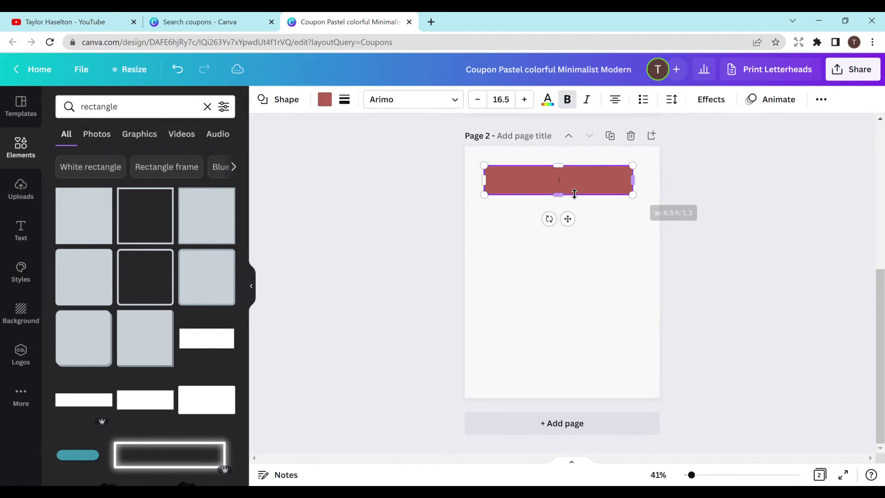
drag(560, 194, 560, 214)
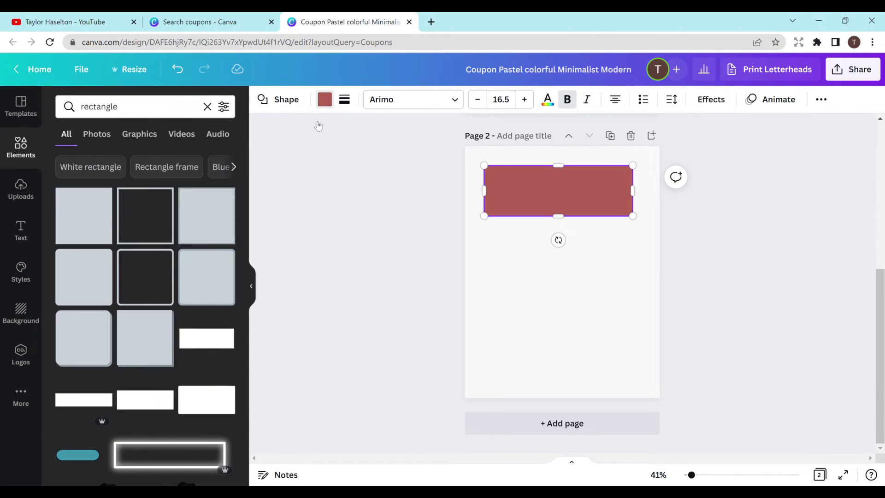
- Fill the rectangle with the light golden-yellow document color
click(324, 100)
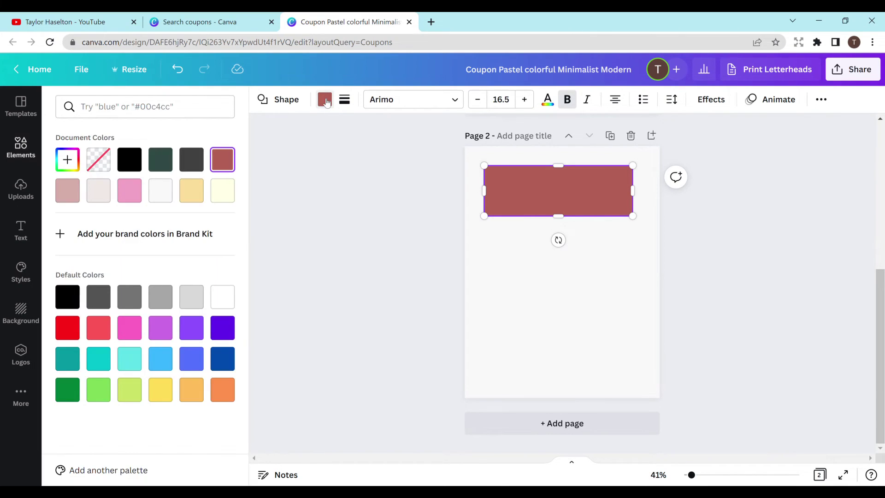
click(190, 193)
click(223, 183)
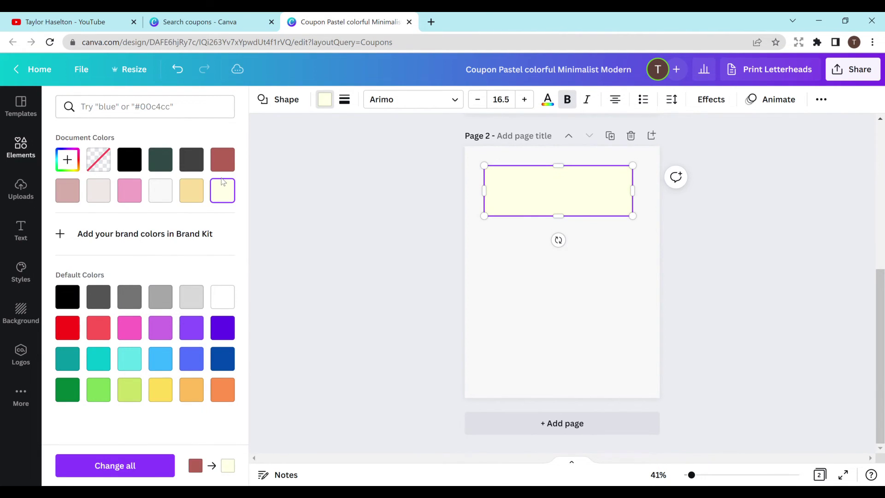
click(197, 187)
click(583, 270)
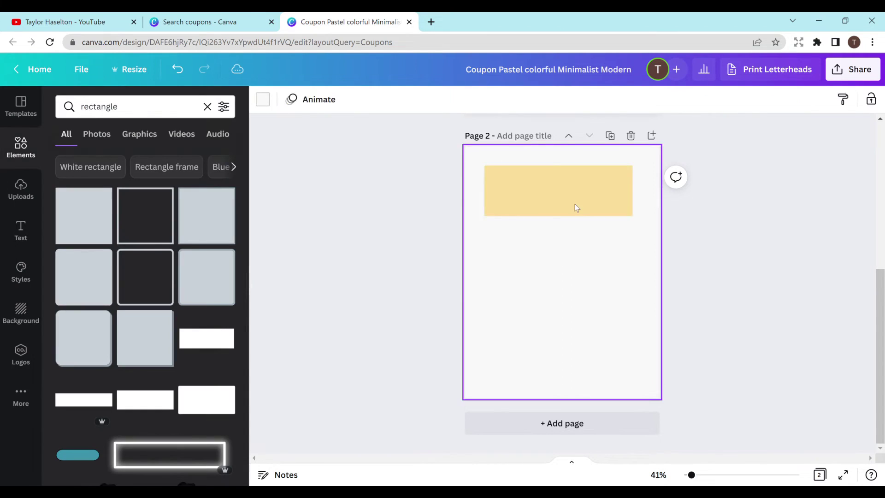
- Duplicate the yellow rectangle twice and stack the three coupons evenly down page 2
click(575, 173)
key(ctrl+d)
drag(574, 185, 562, 332)
key(ctrl+d)
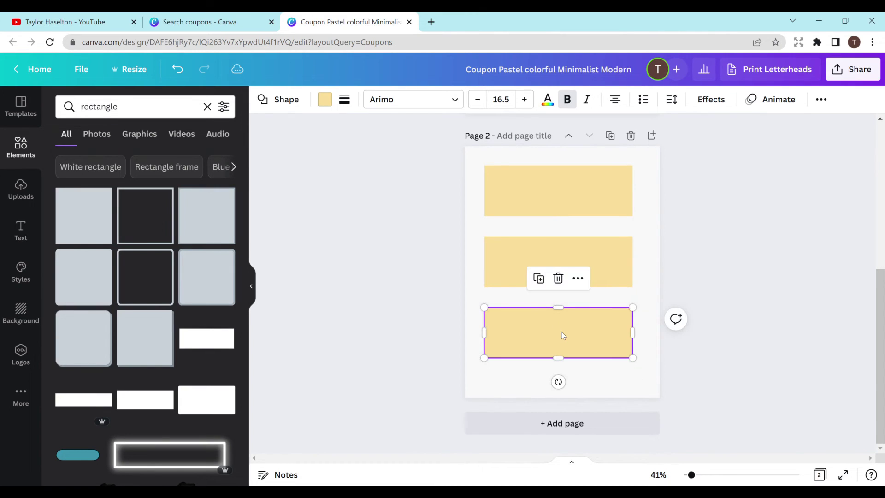
click(653, 279)
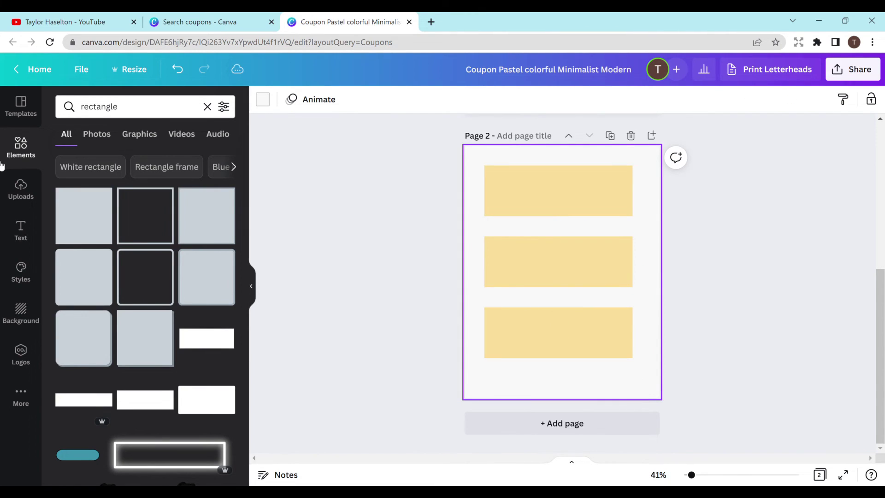
- Add a heading reading "1 Free Cookie", shrink it to font size 23.5, and place it on the first yellow coupon
click(22, 150)
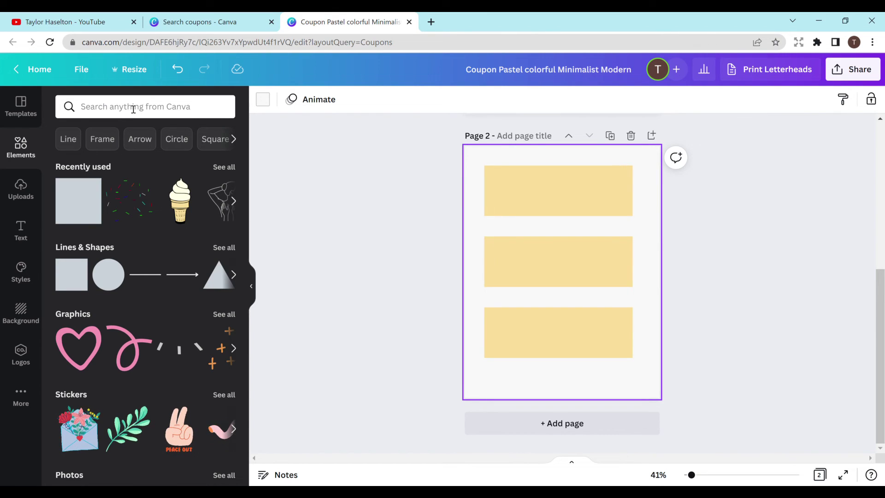
click(20, 235)
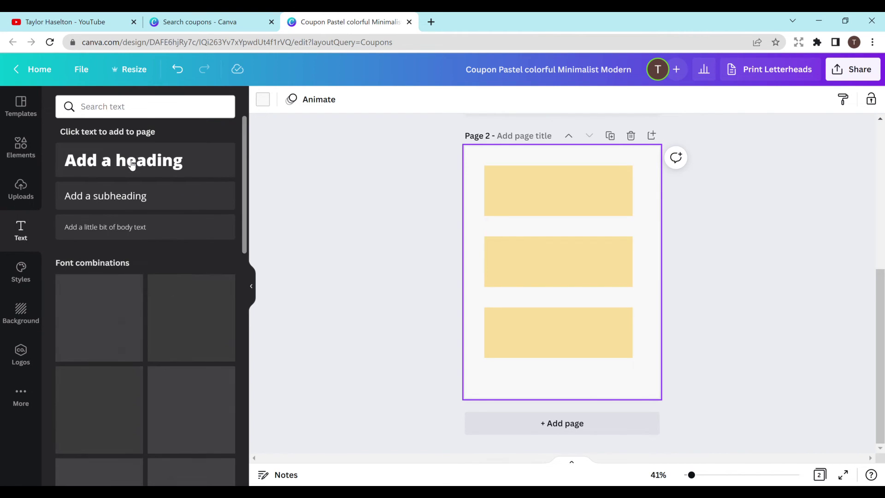
click(132, 165)
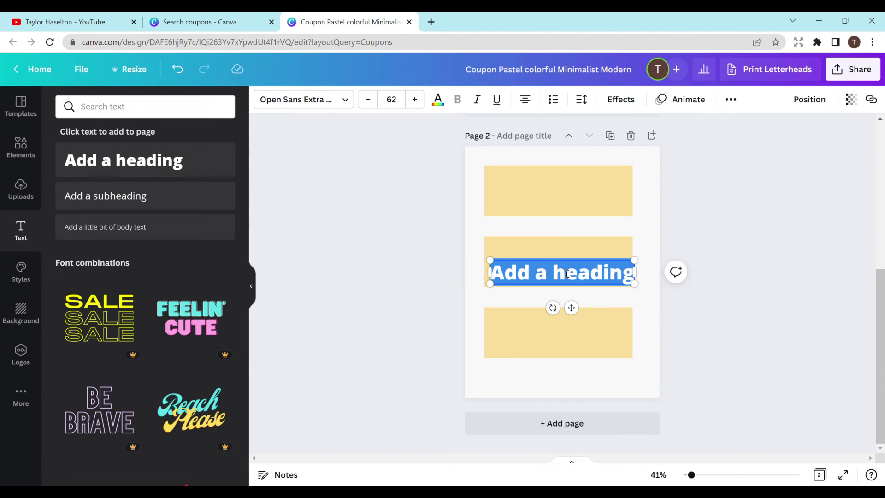
text(1 Free)
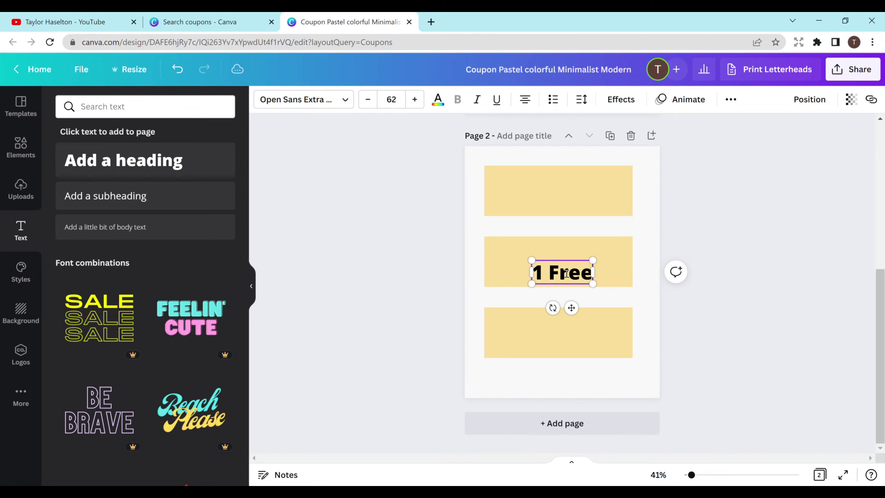
text( Cookie)
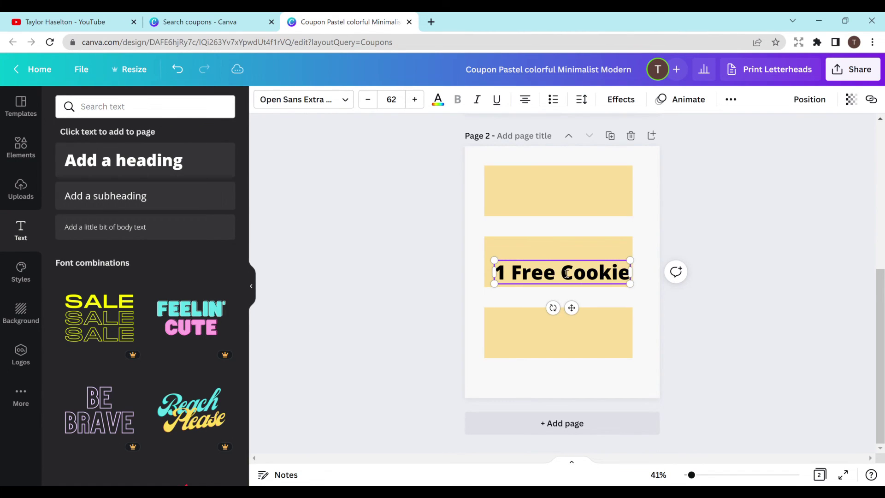
drag(630, 284, 529, 217)
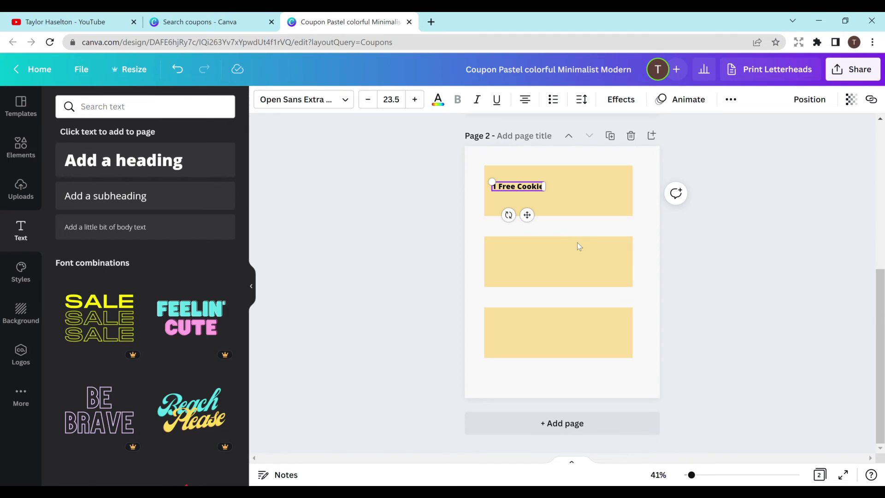
- Duplicate the heading as "Never expires" in the first coupon's lower-right corner and move "1 Free Cookie" up to its upper-left corner
click(581, 230)
click(529, 189)
key(ctrl+d)
drag(529, 193, 529, 210)
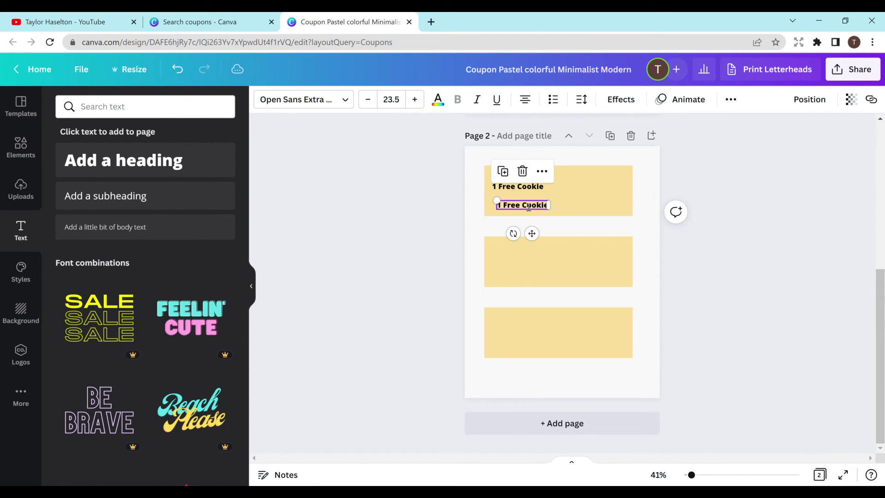
double_click(528, 209)
text(Never expires)
drag(531, 233, 609, 234)
drag(535, 187, 531, 180)
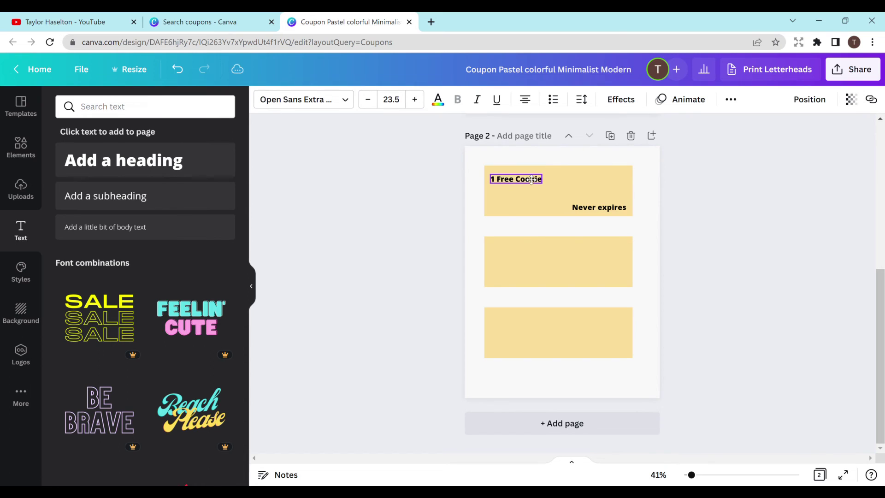
- Search the elements for "cookie", insert the three-cookies graphic, and shrink it to fit above "Never expires" on the first coupon
click(18, 146)
click(183, 103)
text(cookie)
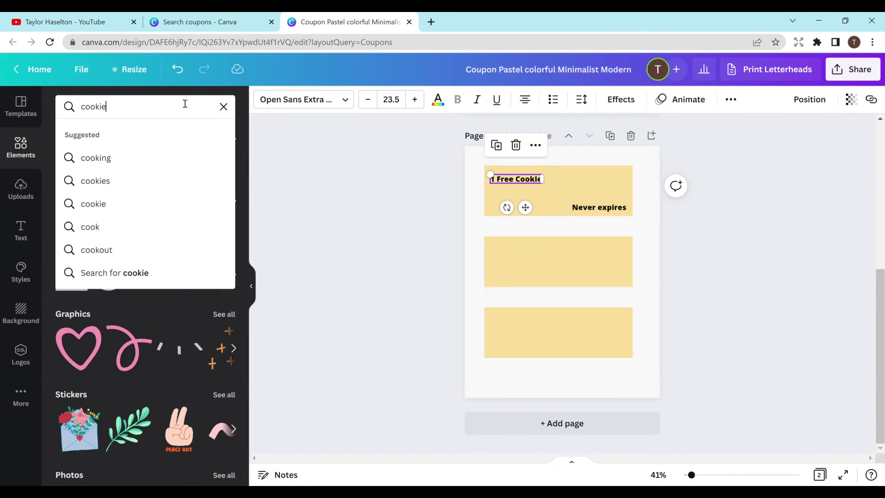
key(Return)
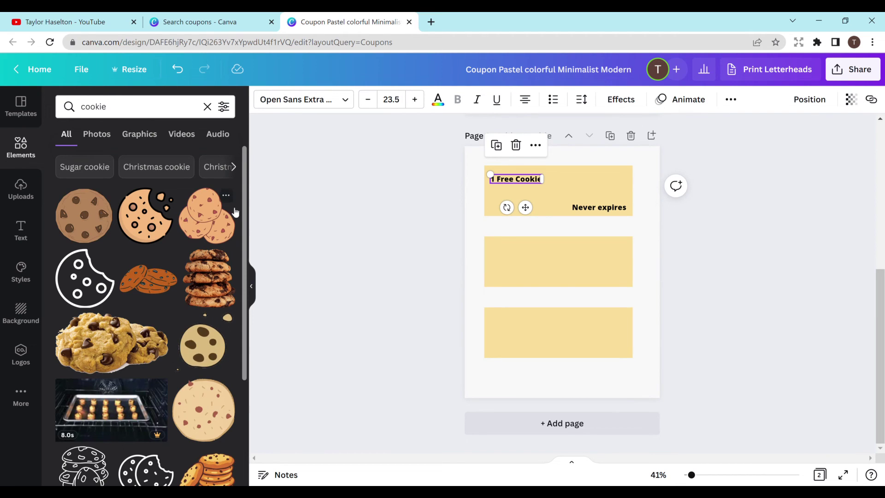
click(217, 223)
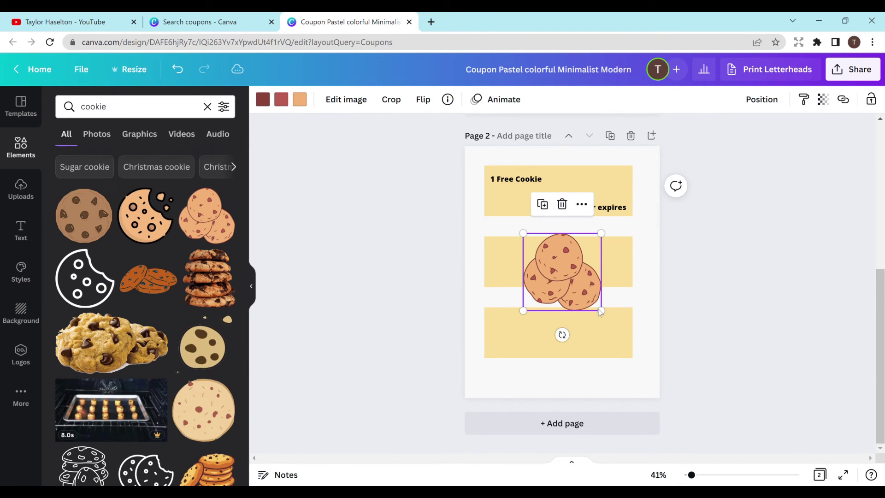
drag(599, 309, 600, 224)
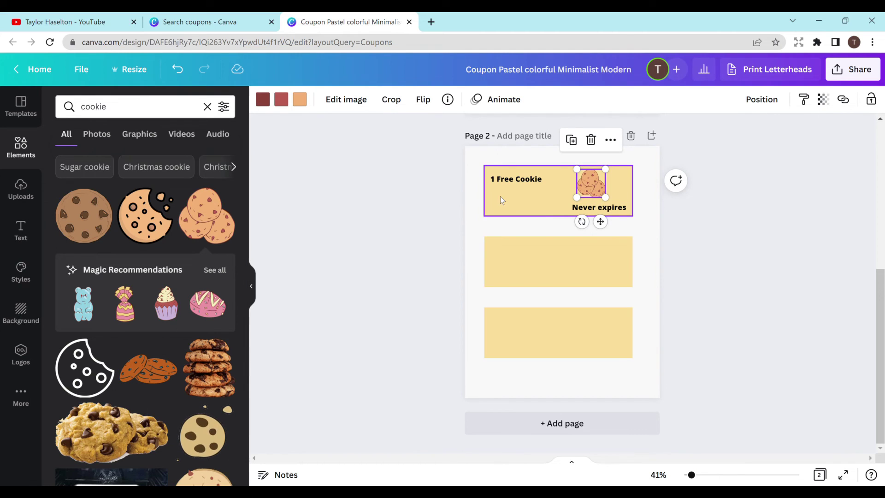
- Group the whole first cookie coupon and place a copy of it over the middle coupon
click(474, 172)
drag(474, 167, 644, 219)
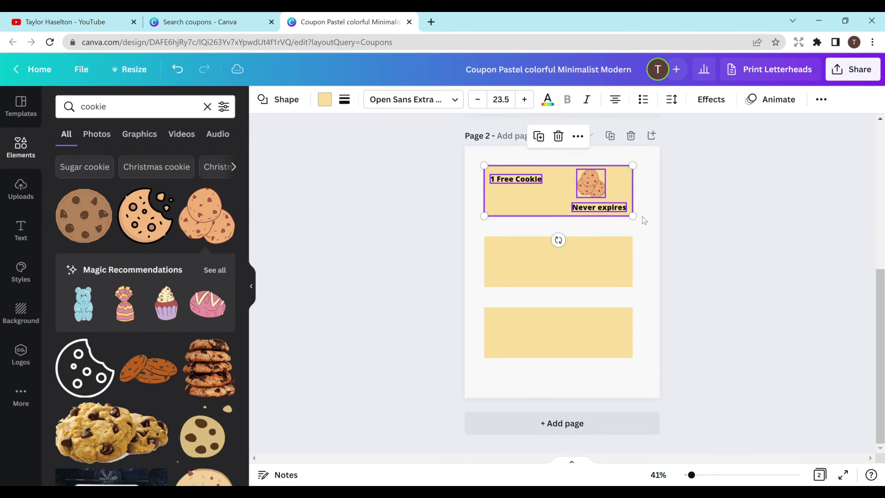
key(ctrl+g)
drag(567, 197, 564, 267)
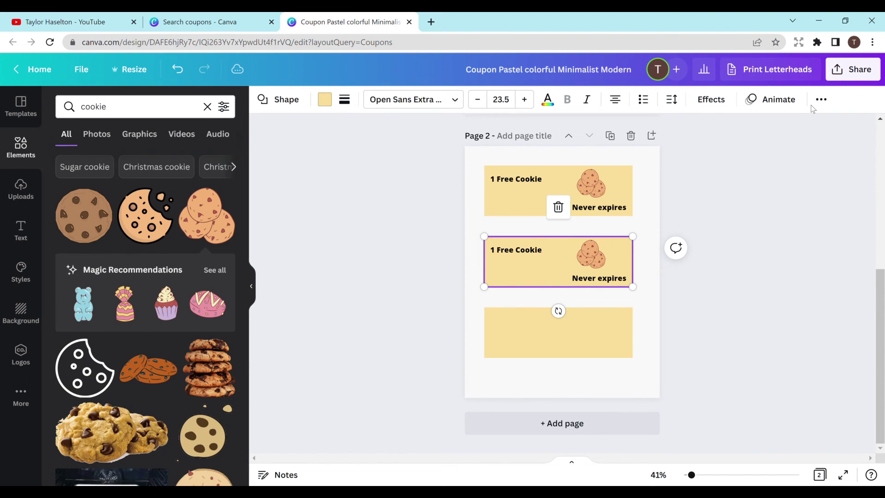
- Delete the "1 Free Cookie" text from the middle coupon
click(821, 100)
click(621, 212)
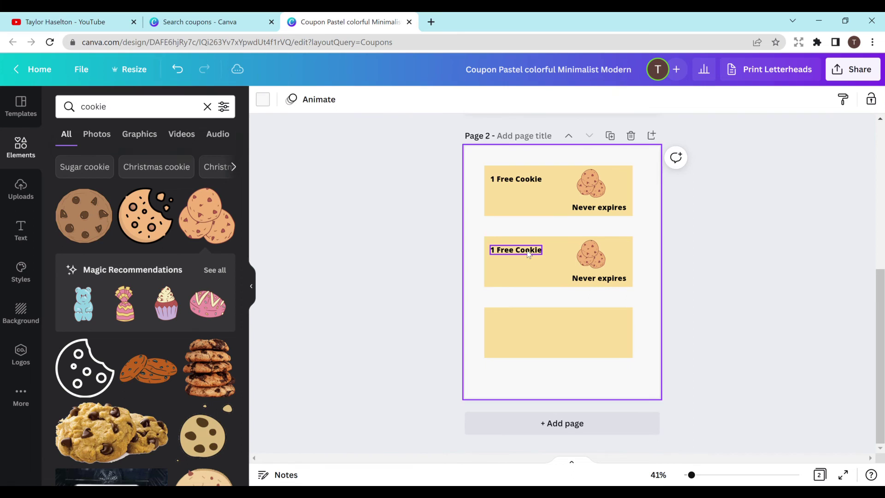
double_click(527, 250)
click(539, 259)
click(534, 251)
key(Delete)
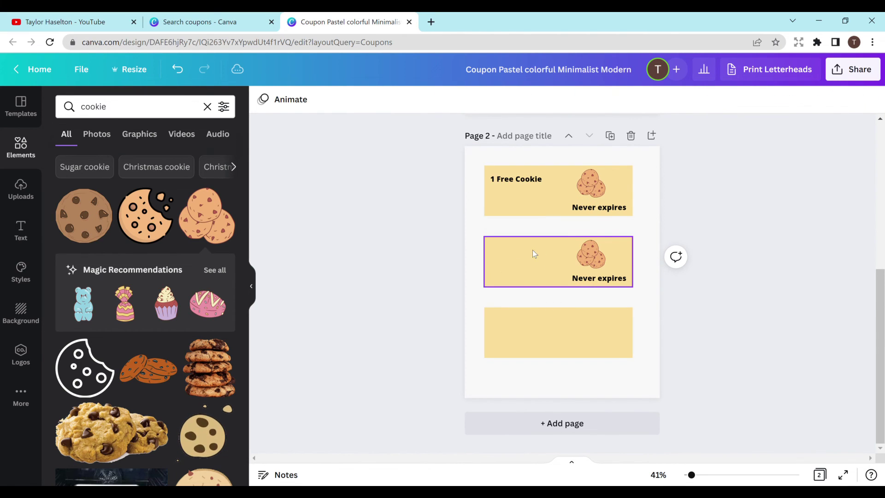
- Search the elements for "line", insert the plain straight line, and fit it across the empty area of the middle coupon
double_click(126, 107)
text(line)
key(Return)
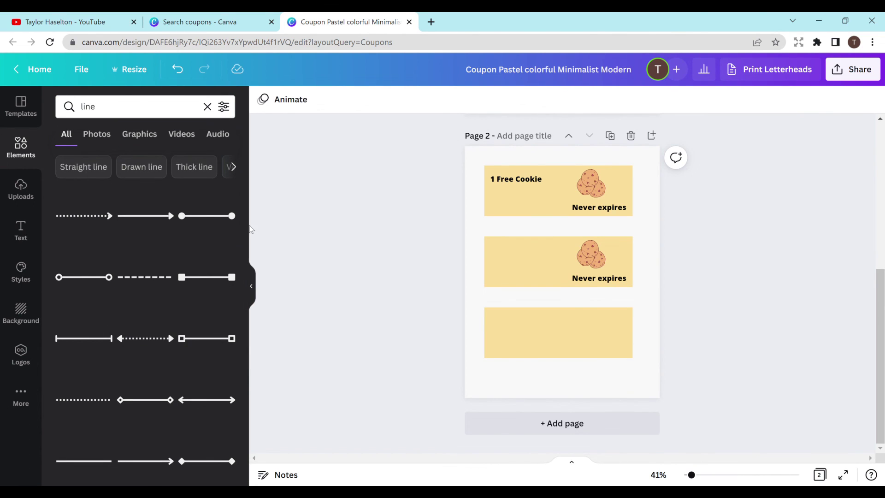
scroll(246, 264, down, 1)
click(74, 418)
drag(571, 296, 531, 288)
drag(559, 261, 572, 261)
- Delete the cookies graphic from the middle coupon and move the line to its lower-left area
click(592, 256)
key(Delete)
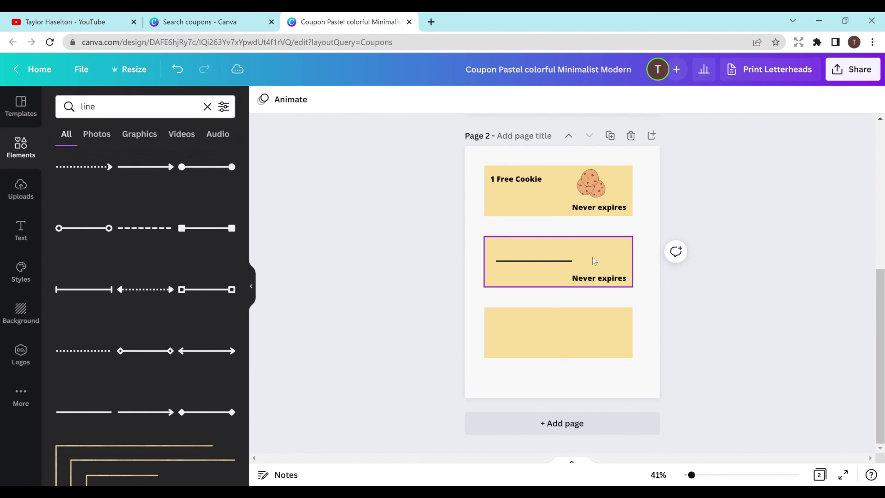
drag(557, 265, 547, 275)
- Search the elements for "question", insert the hand-drawn question mark, and shrink it to fit above "Never expires" on the middle coupon
double_click(109, 103)
text(question)
key(Return)
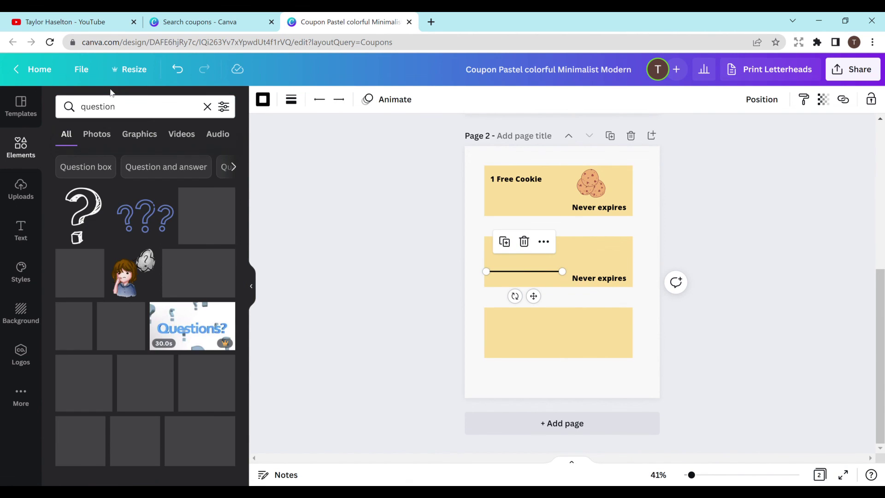
click(83, 213)
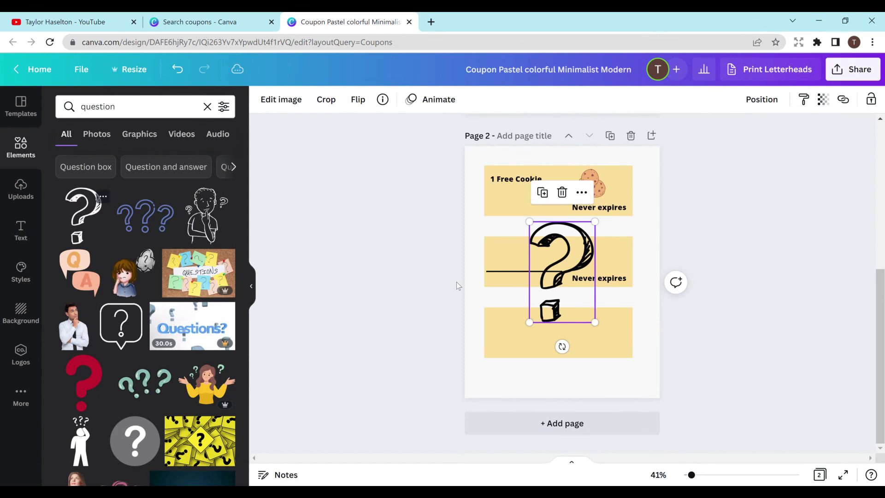
drag(594, 322, 606, 291)
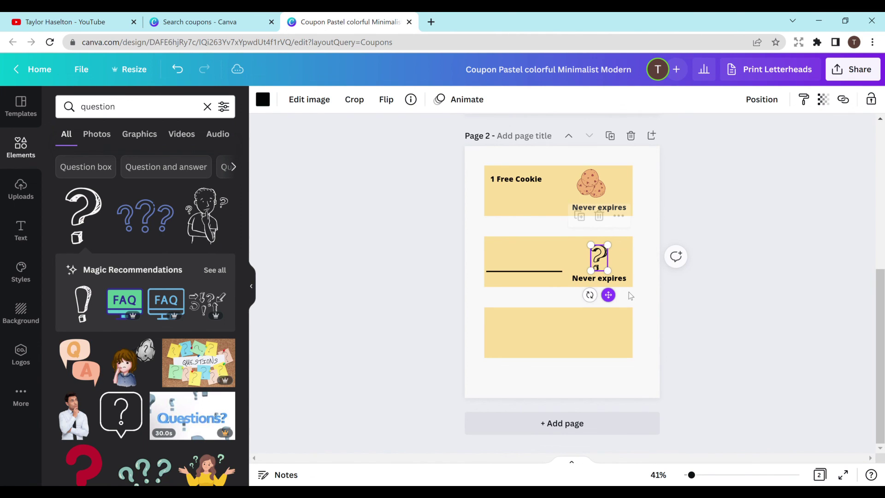
click(763, 333)
- Review the coupons on both pages and switch to the YouTube channel's videos page
scroll(763, 333, up, 2)
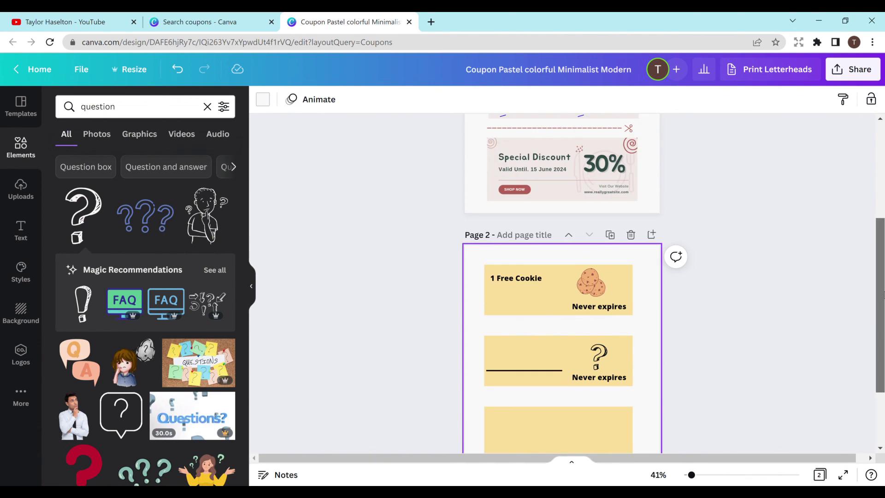
scroll(763, 333, up, 4)
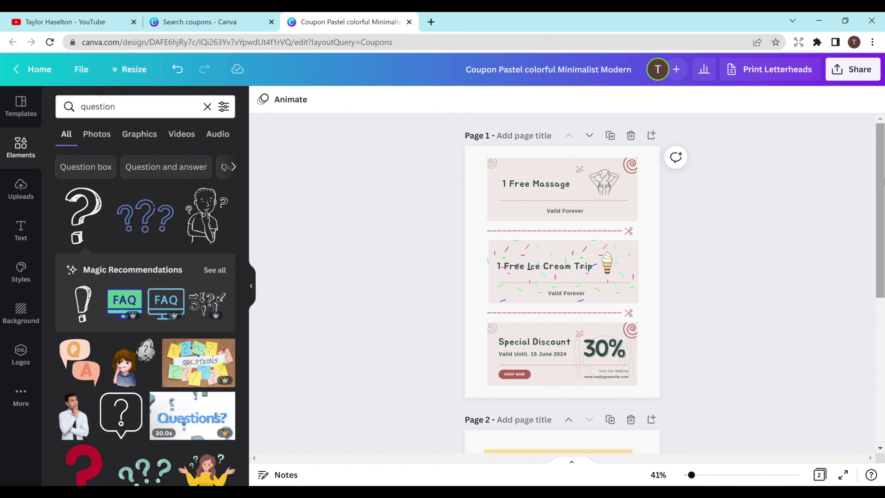
scroll(880, 189, down, 6)
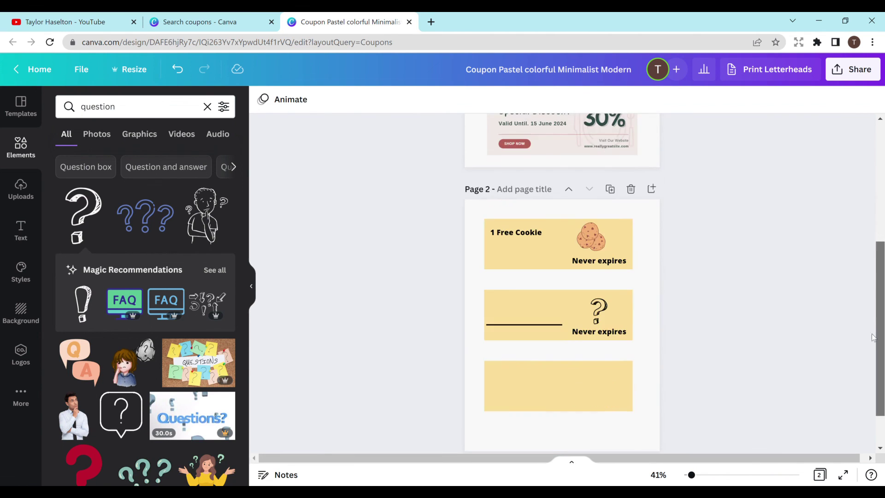
scroll(880, 187, up, 3)
scroll(880, 186, up, 5)
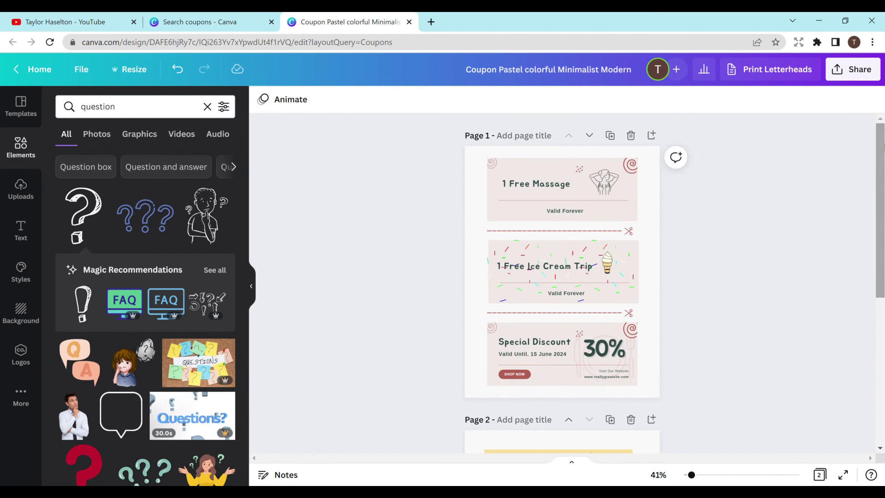
click(104, 19)
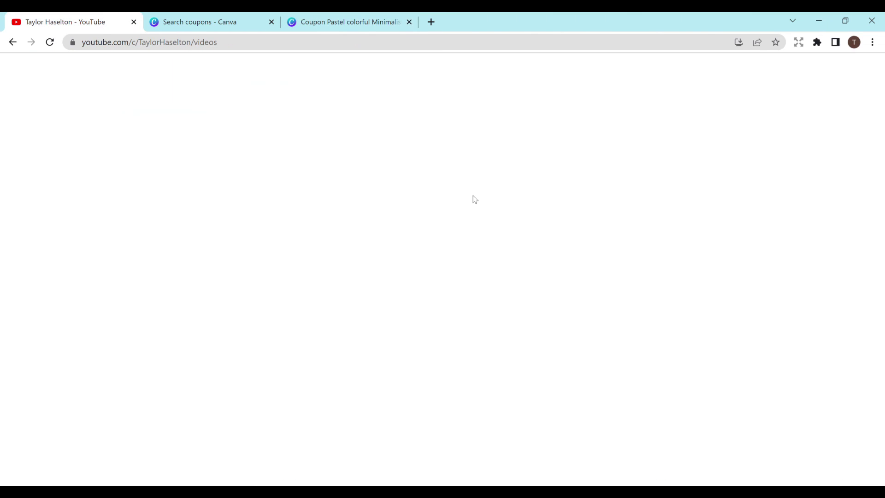